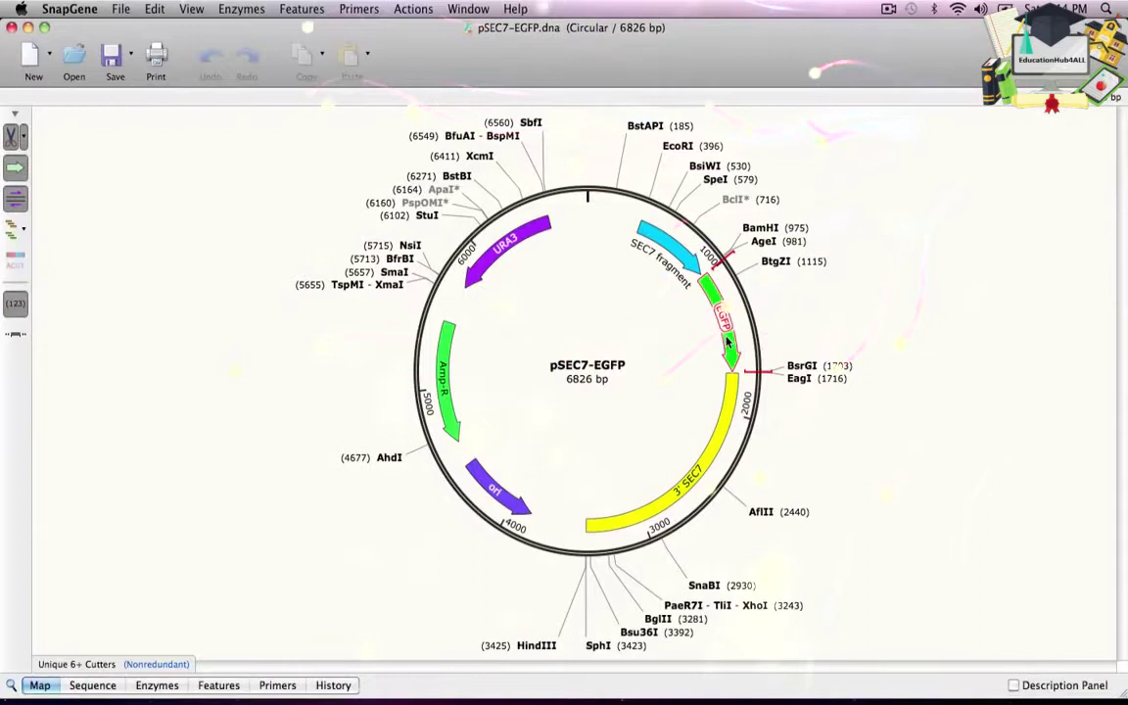
Inspect the EGFP feature and the BamHI (975) site on the pSEC7-EGFP map
mouse_move(727, 340)
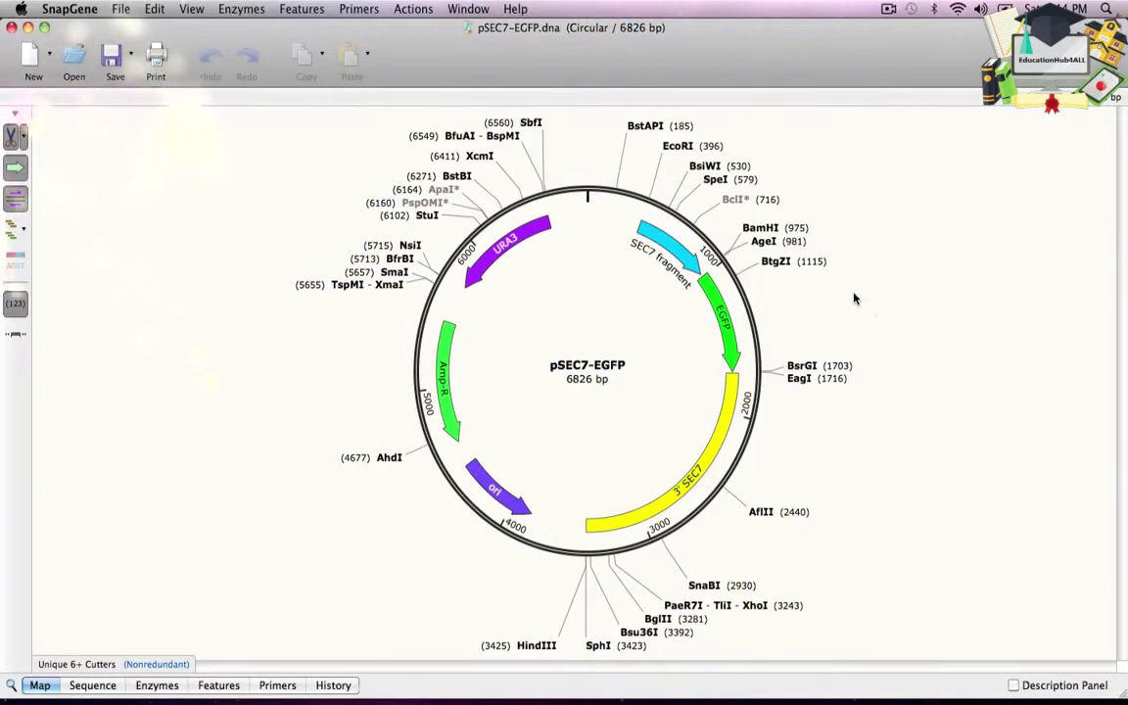
mouse_move(769, 235)
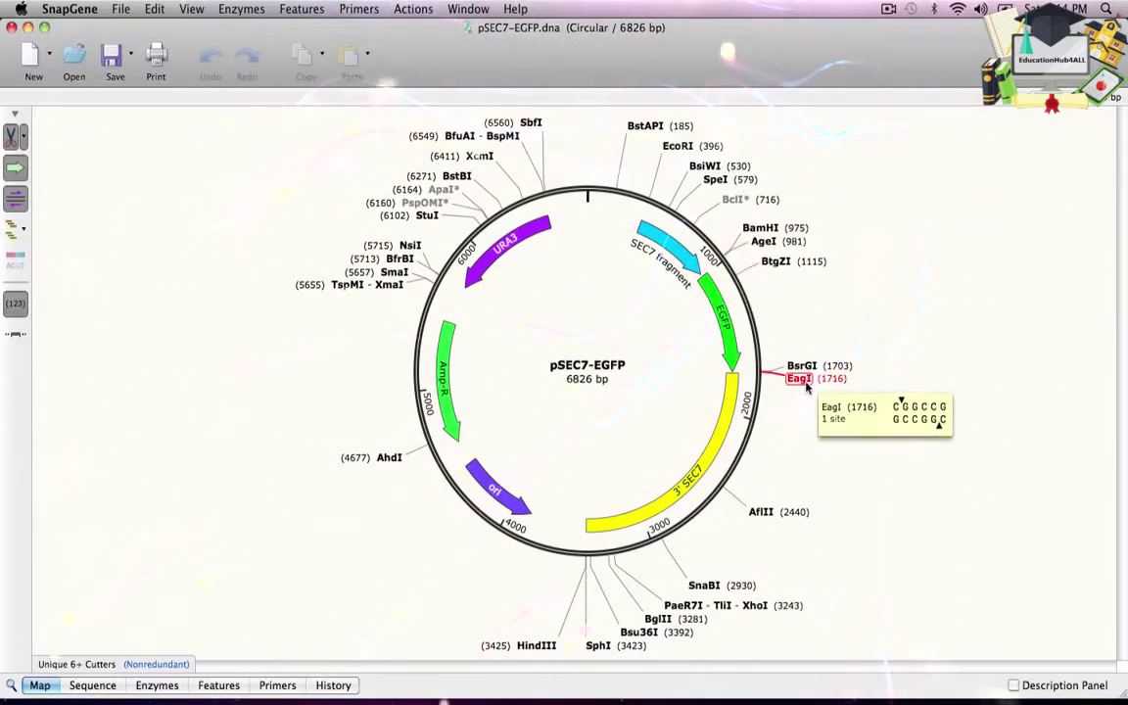
Select the 741 bp stretch of pSEC7-EGFP from BamHI (975) to EagI (1716)
left_click(772, 235)
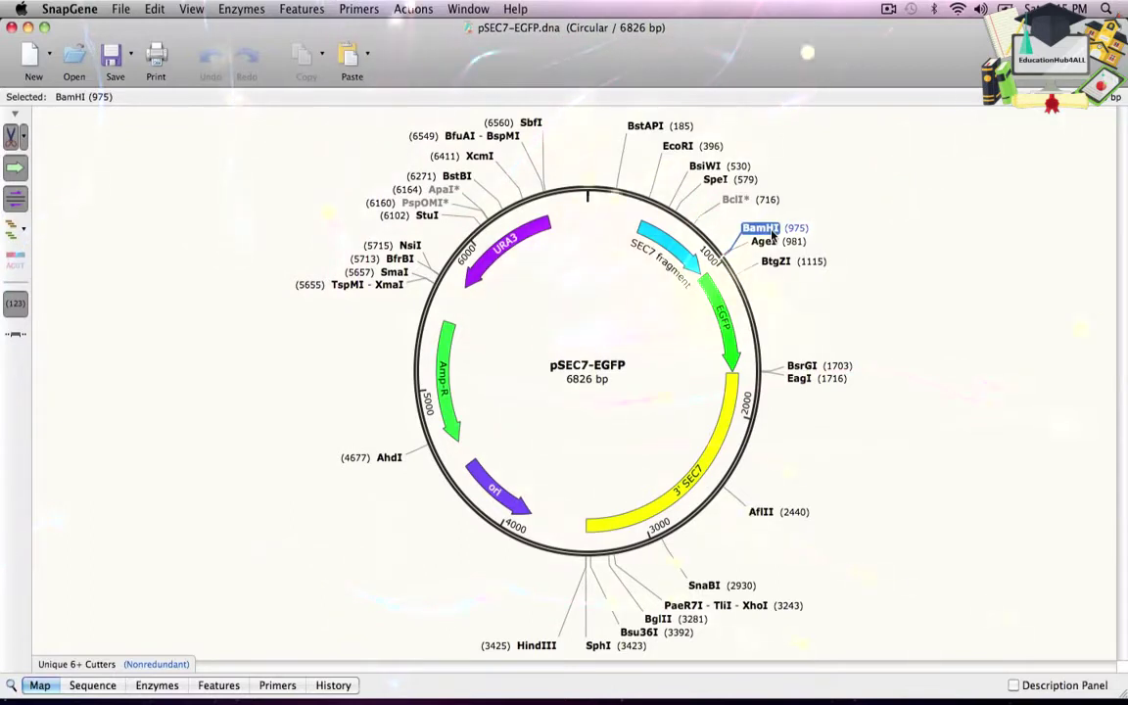
left_click(805, 382, "shift")
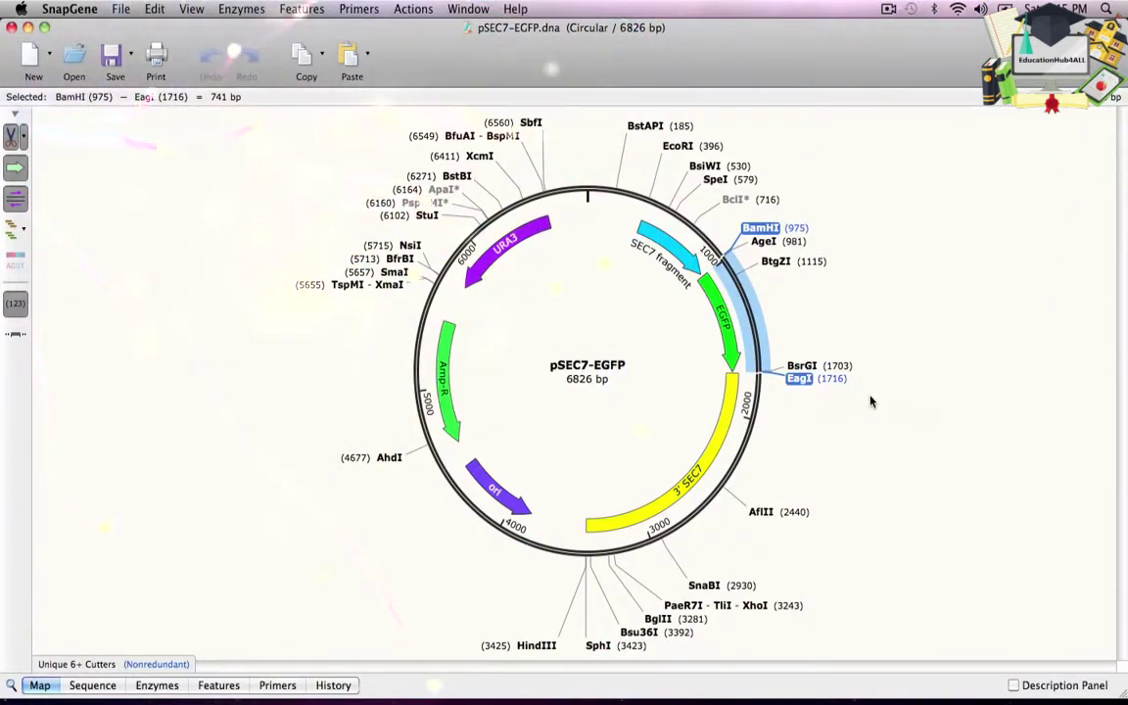
left_click(413, 10)
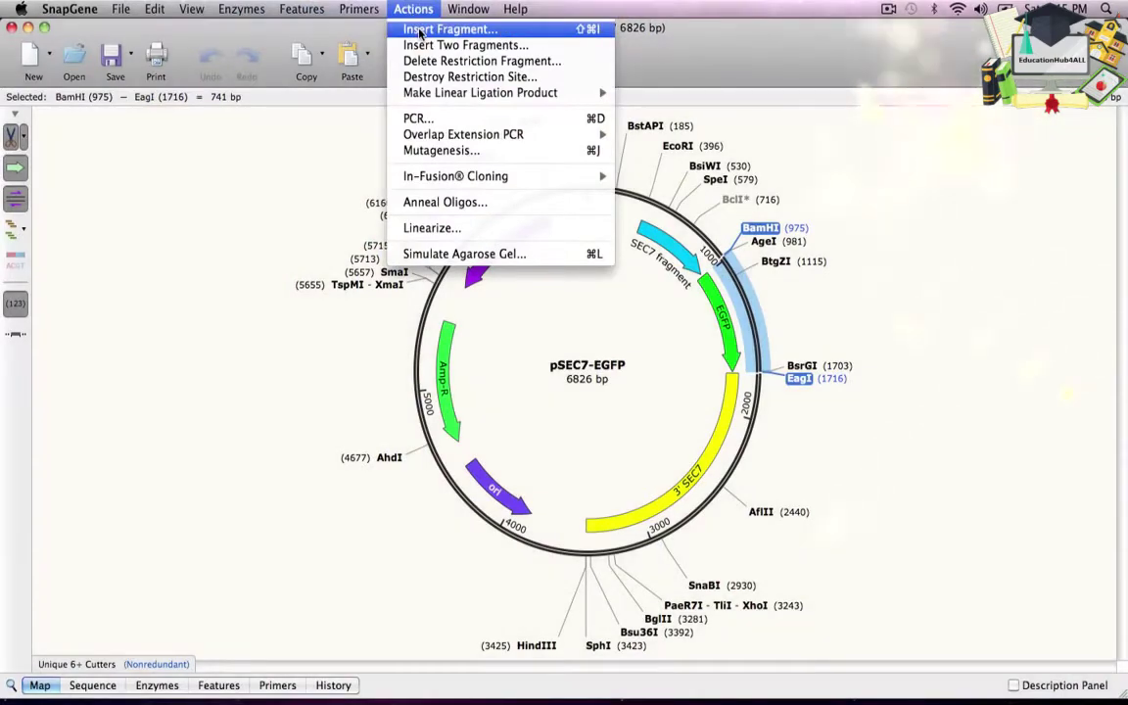
Open Insert Fragment with pSEC7-EGFP.dna cut by BamHI and EagI as the vector
left_click(419, 31)
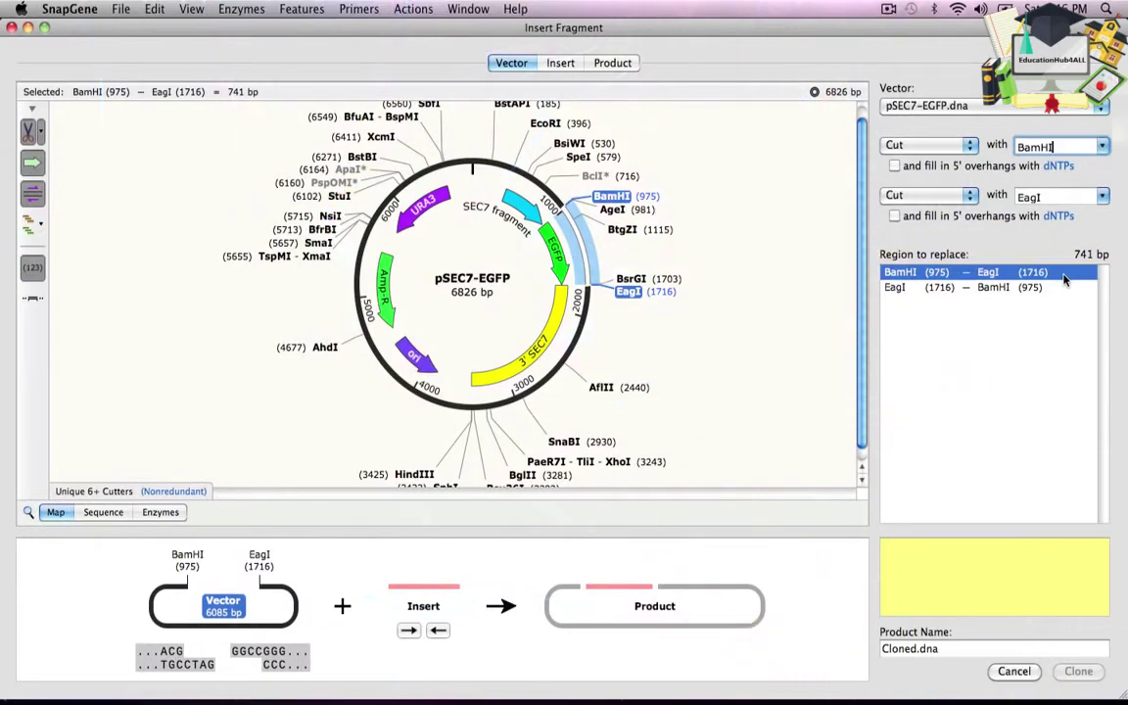
Pick pmCherry-N1.dna (4722 bp) as the source of the insert
left_click(572, 65)
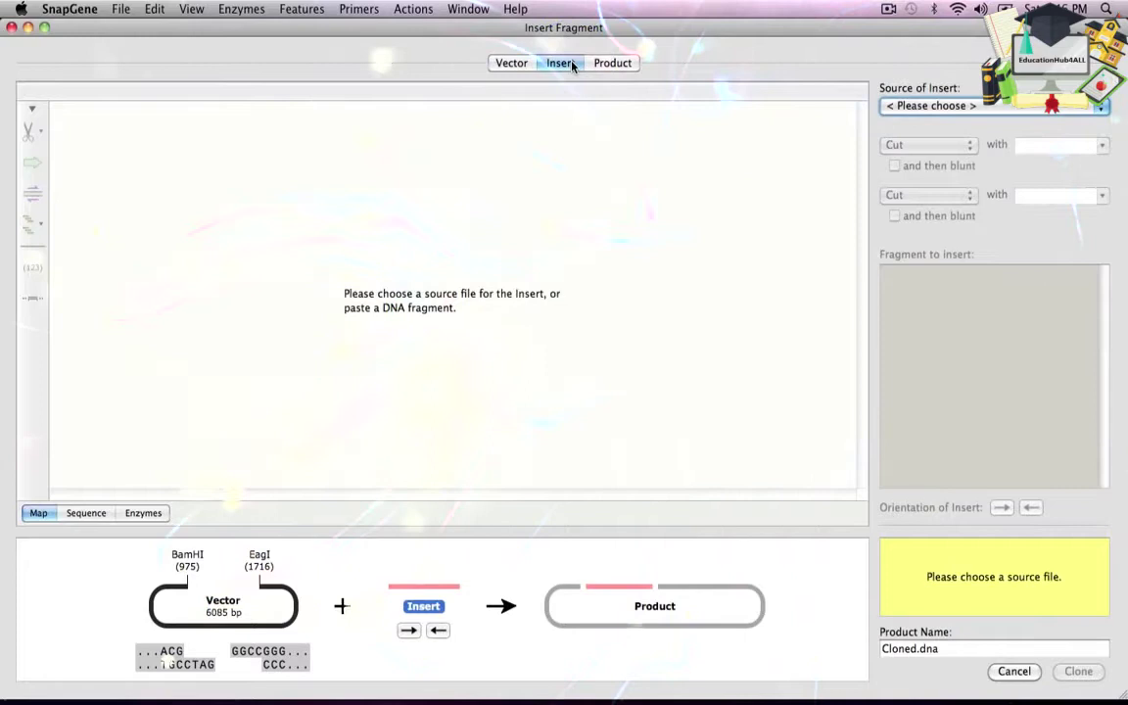
left_click(1100, 109)
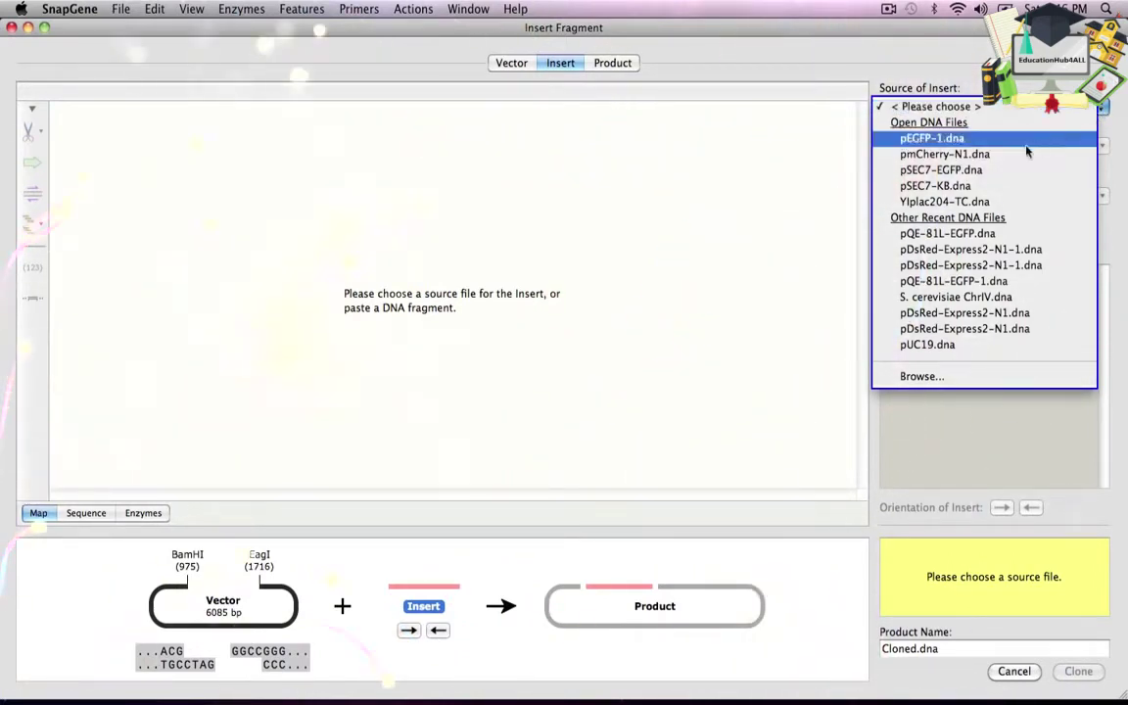
left_click(991, 159)
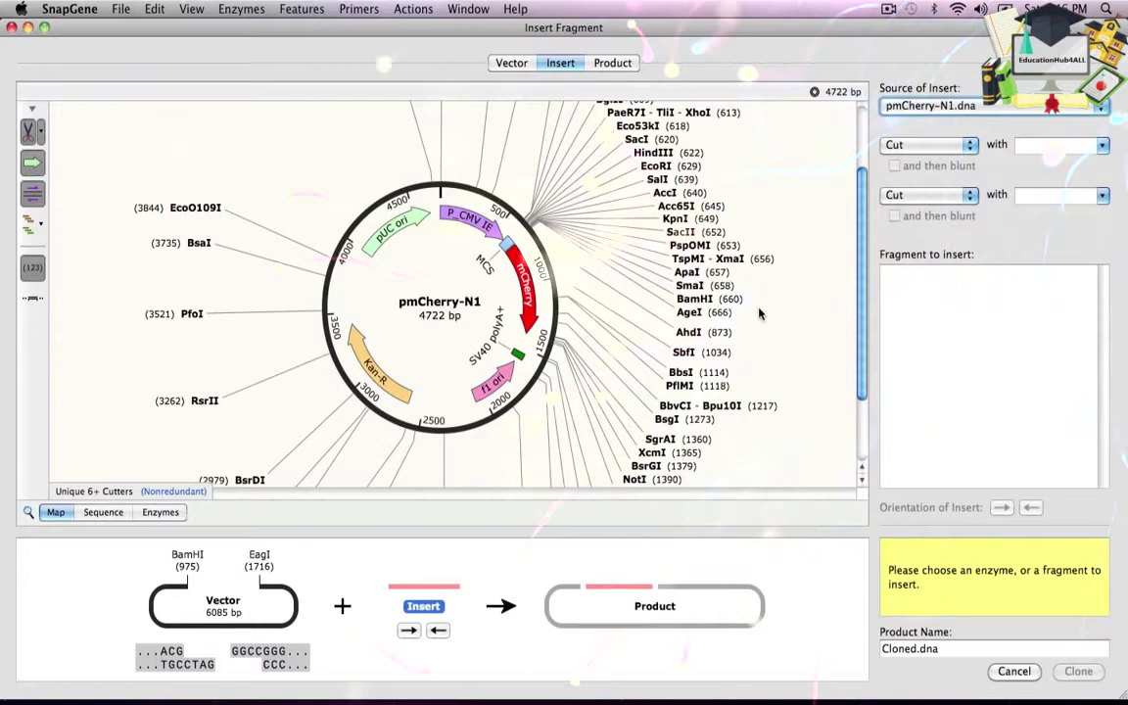
mouse_move(700, 306)
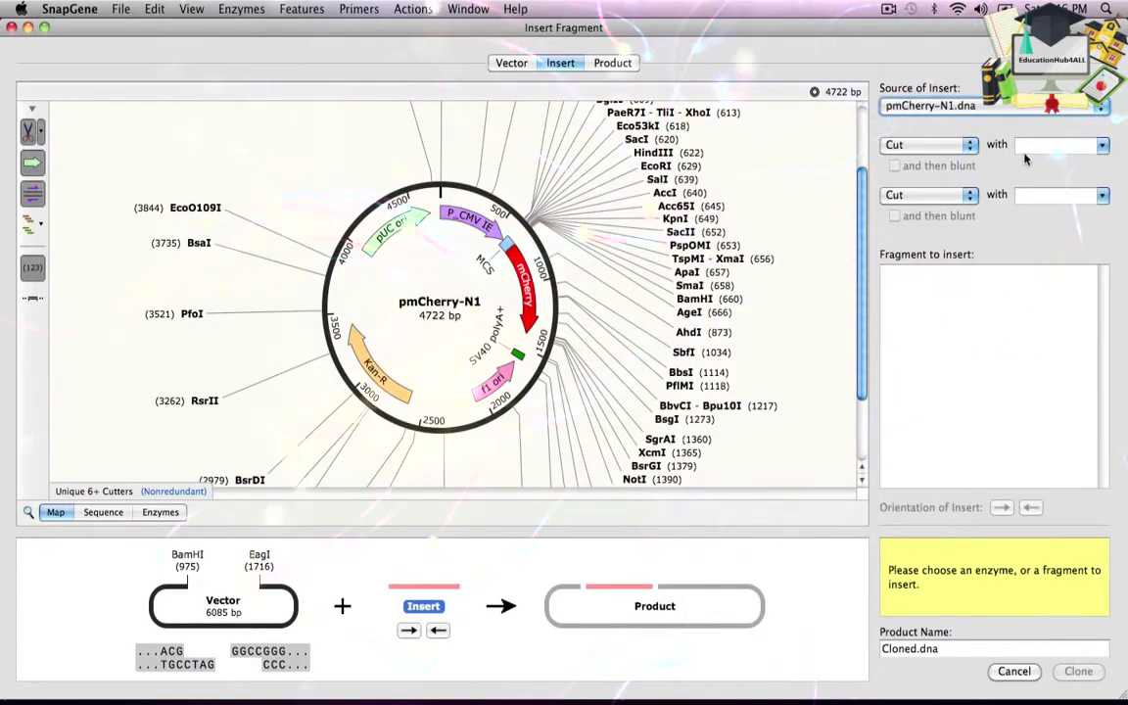
Cut the insert with BamHI and NotI, name the product pSec7-mCherry.dna, and clone it
type("BamHI")
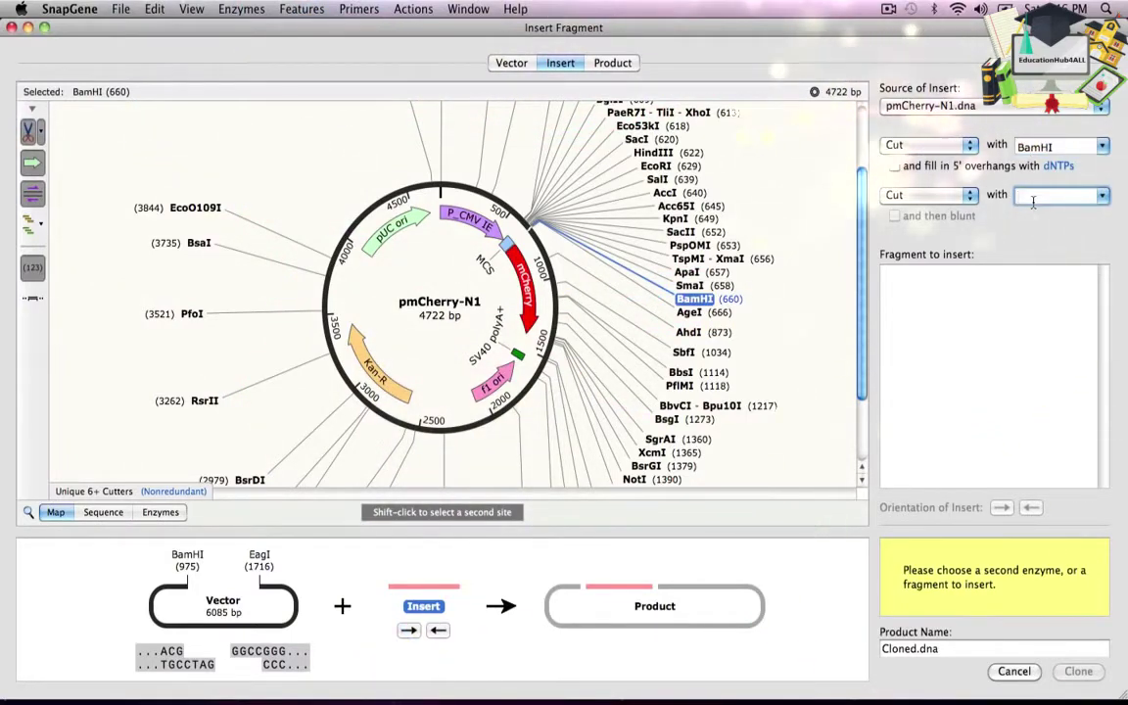
type("NotI")
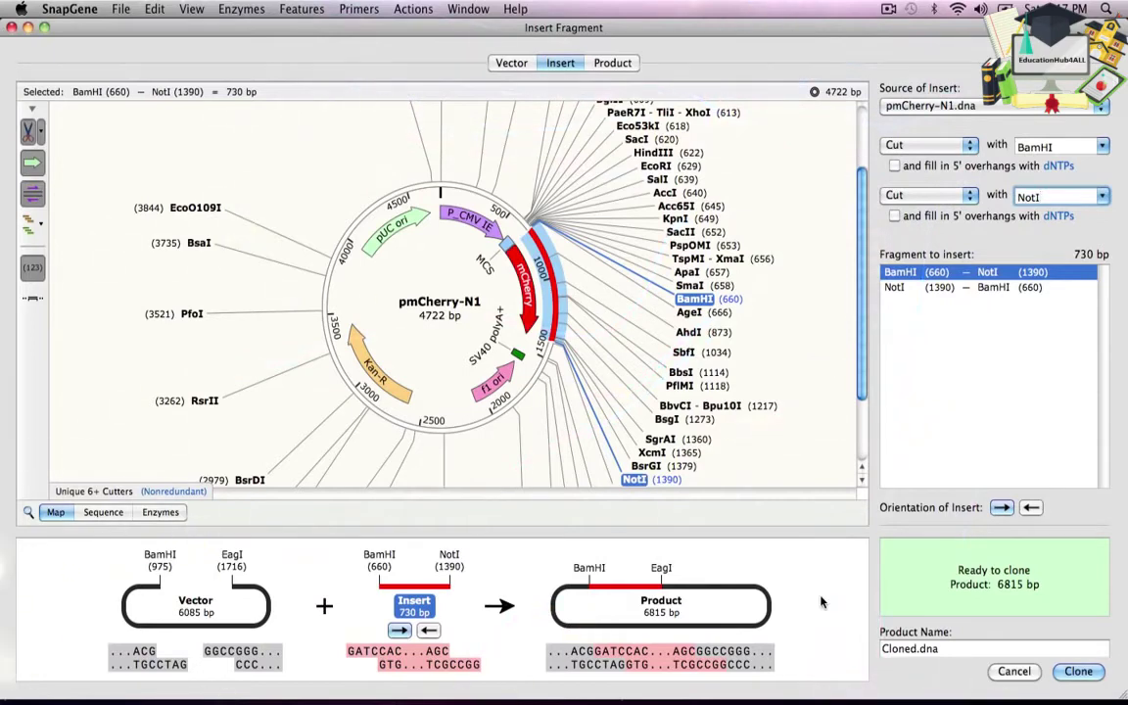
left_click_drag(1030, 652, 879, 653)
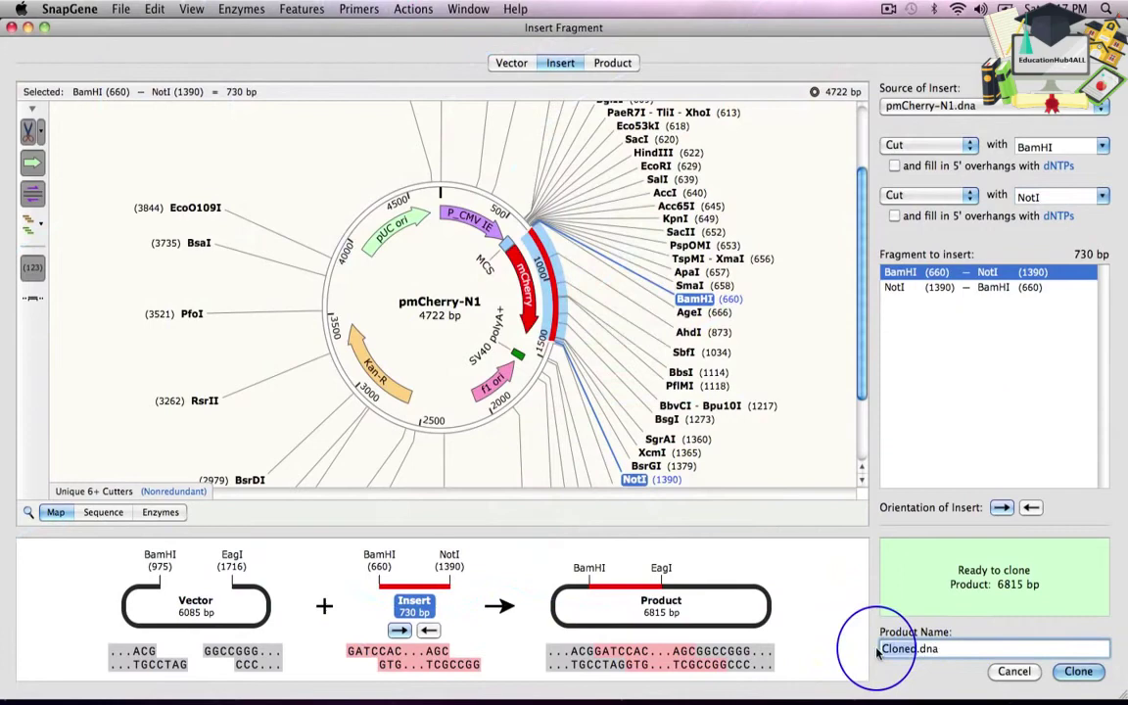
type("pSec7-mChe")
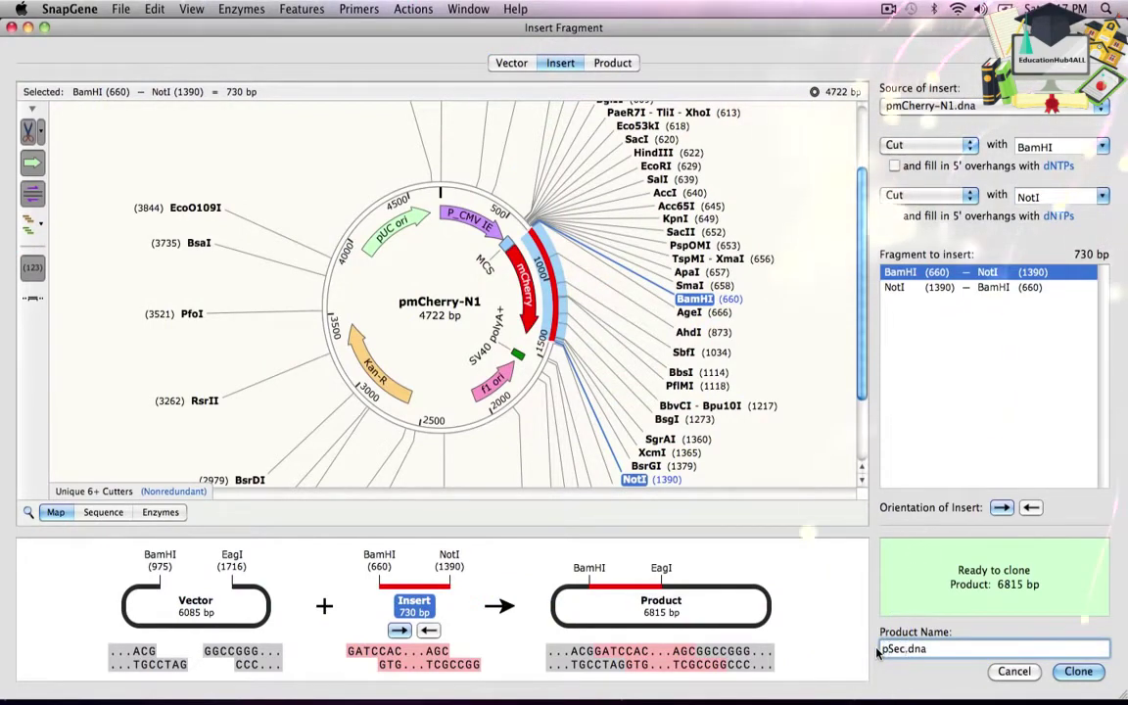
type("rry")
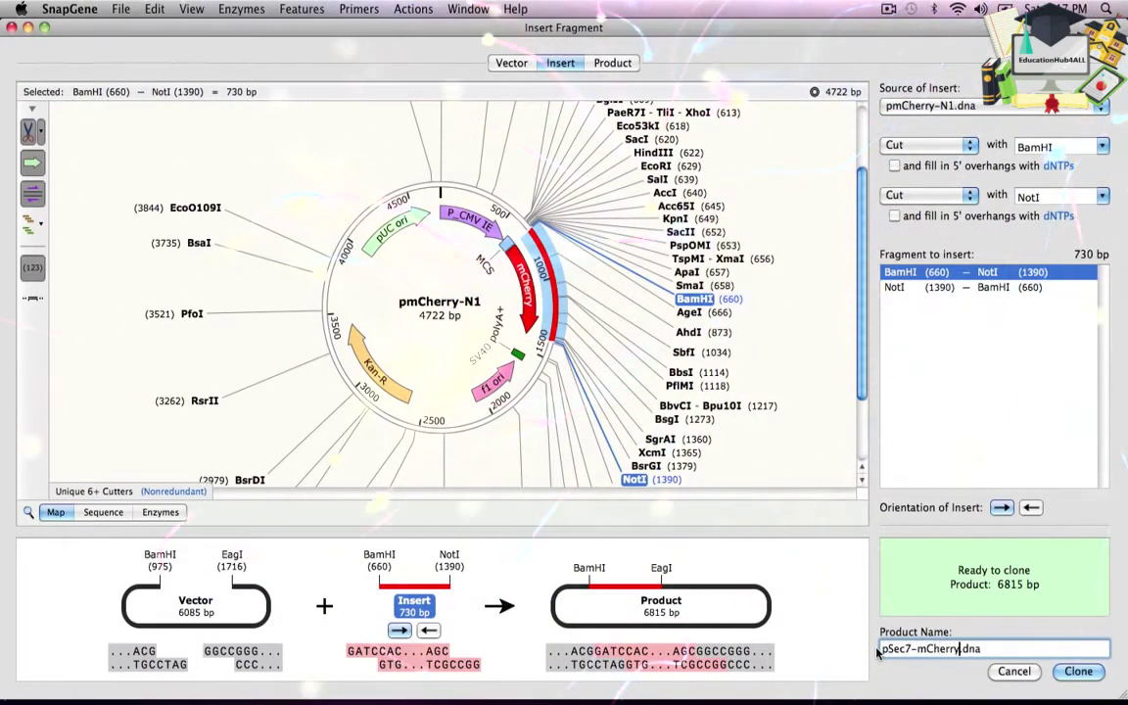
left_click(621, 60)
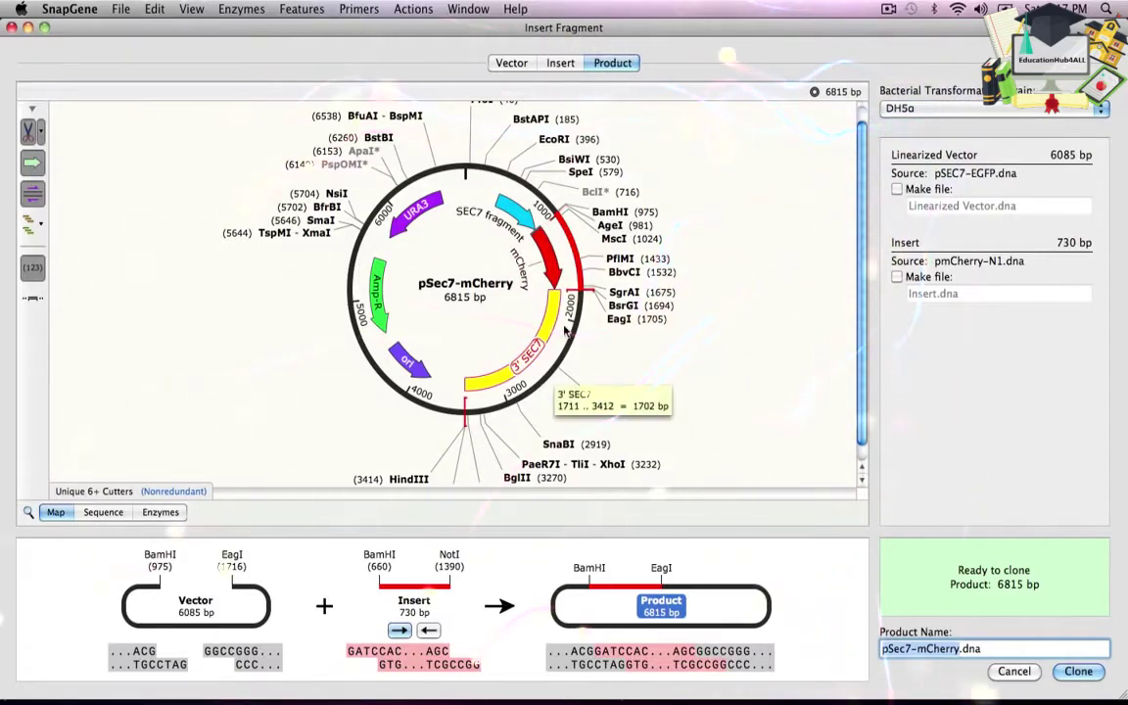
left_click(1088, 676)
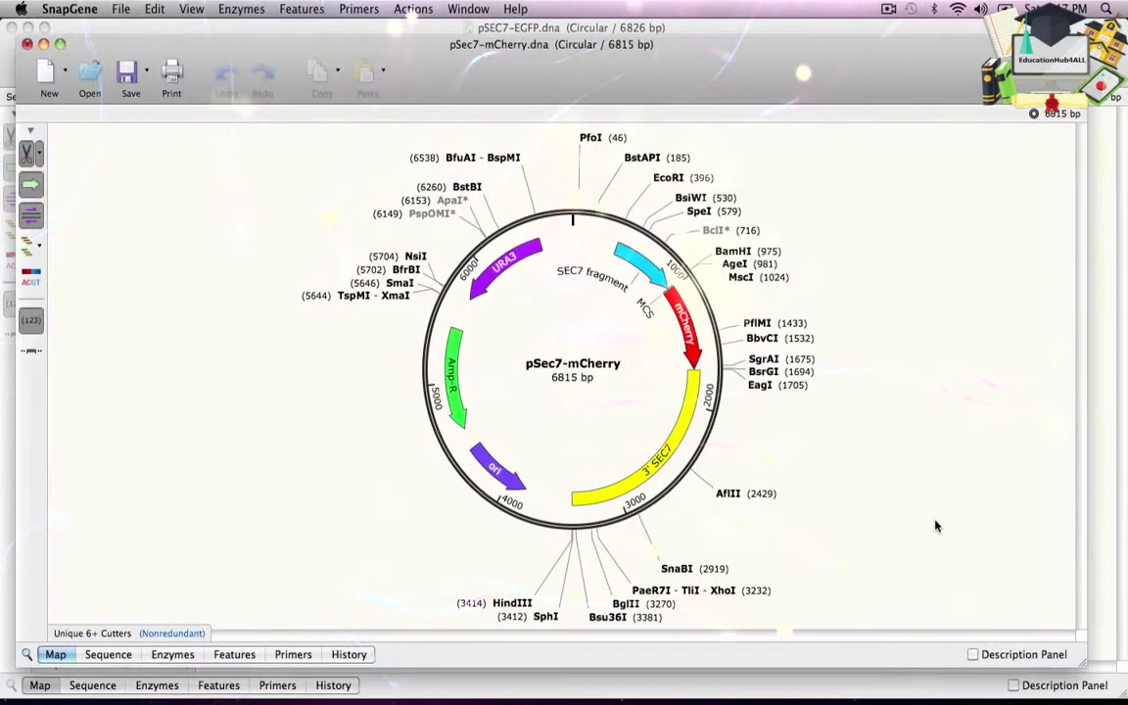
Review pSec7-mCherry's cloning history, its map, and the mCherry region of its sequence
left_click(361, 654)
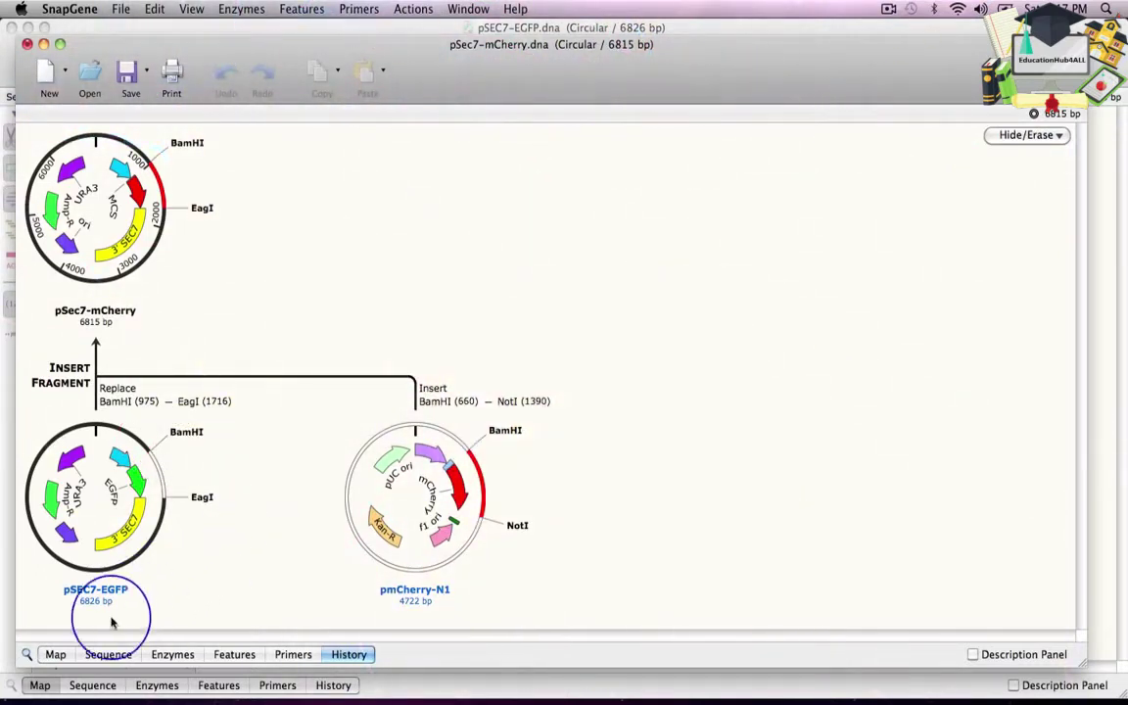
left_click(50, 662)
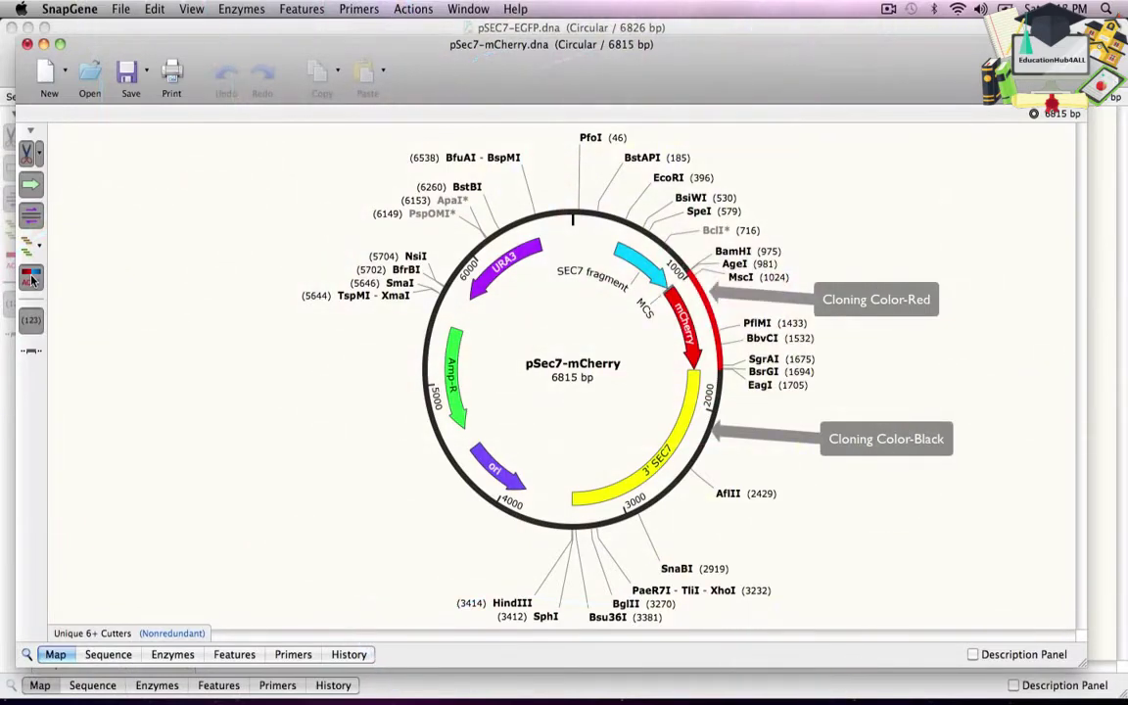
left_click(91, 661)
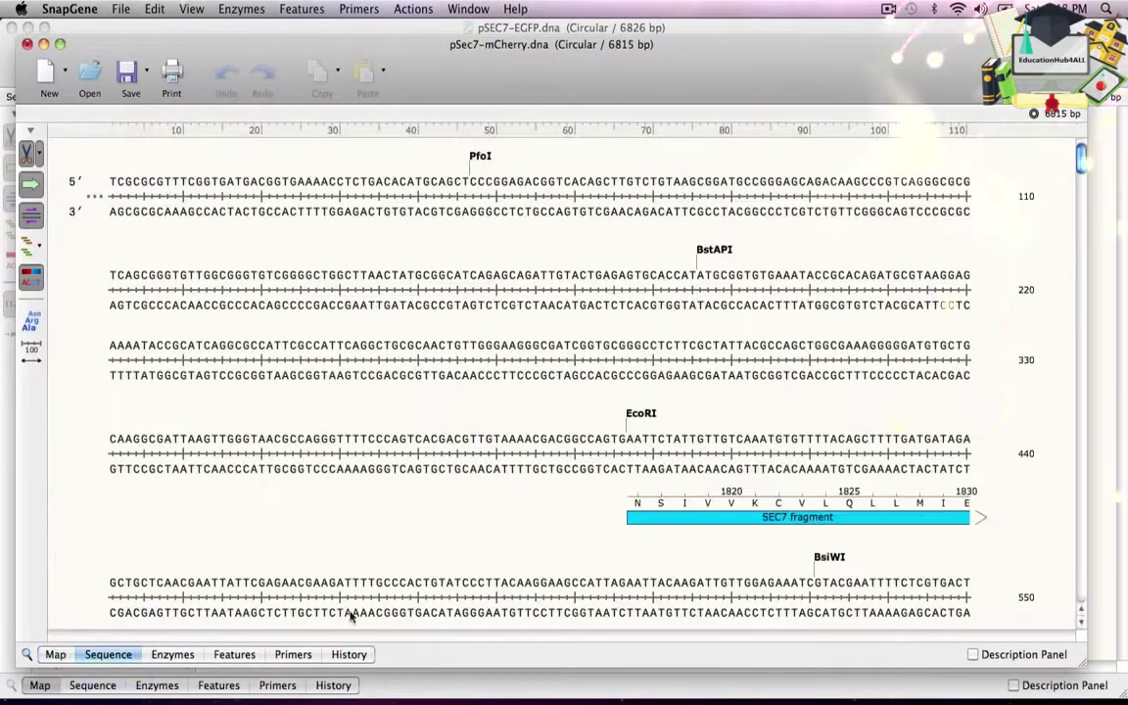
scroll(1082, 218, "down", 1)
mouse_move(1082, 218)
left_mouse_down()
mouse_move(1075, 284)
mouse_move(1083, 232)
left_mouse_up()
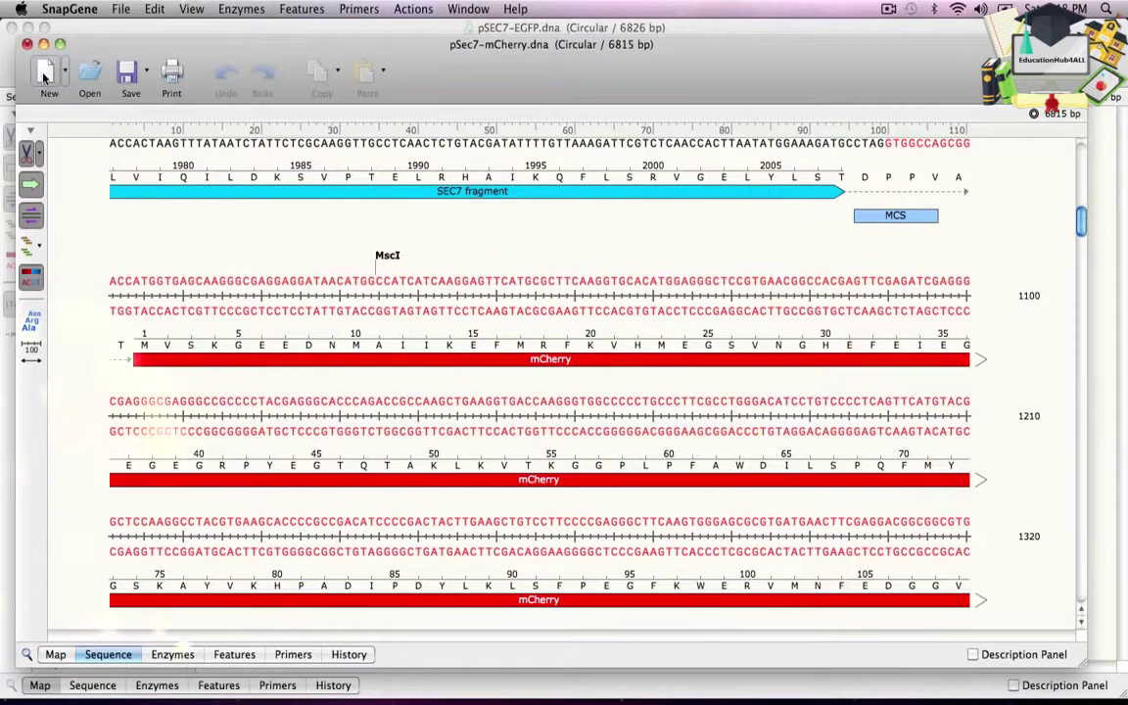
Close pSec7-mCherry without saving and bring the pmCherry-N1 map forward
left_click(27, 44)
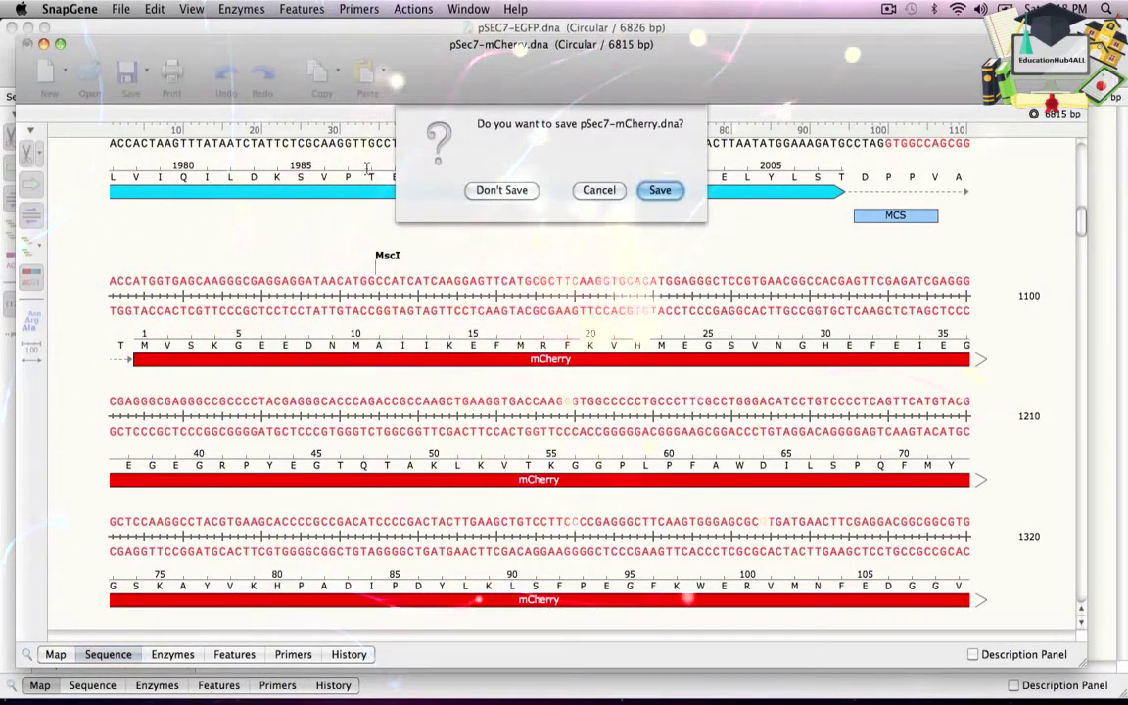
left_click(503, 190)
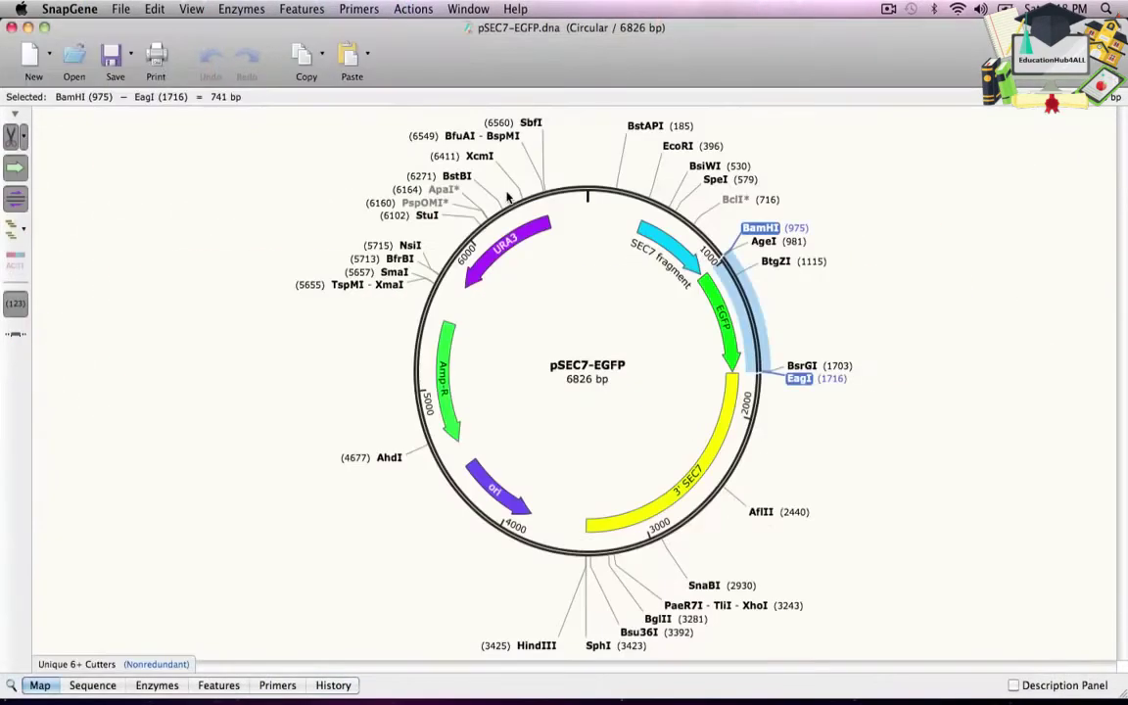
left_click(475, 9)
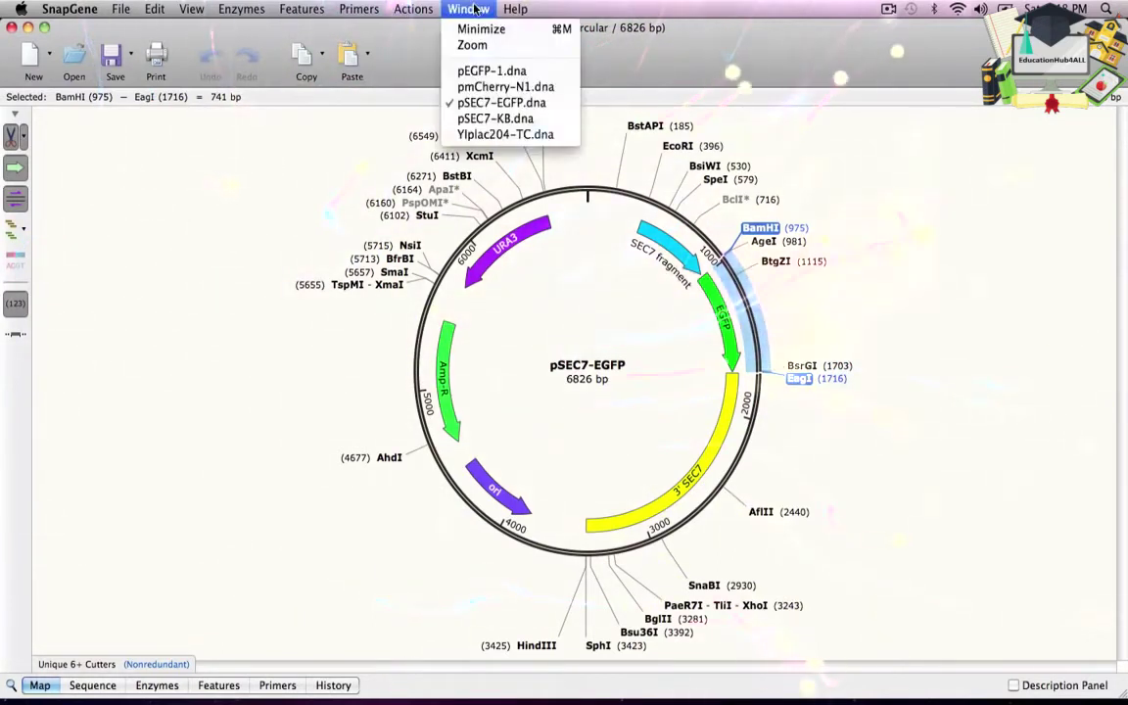
left_click(504, 88)
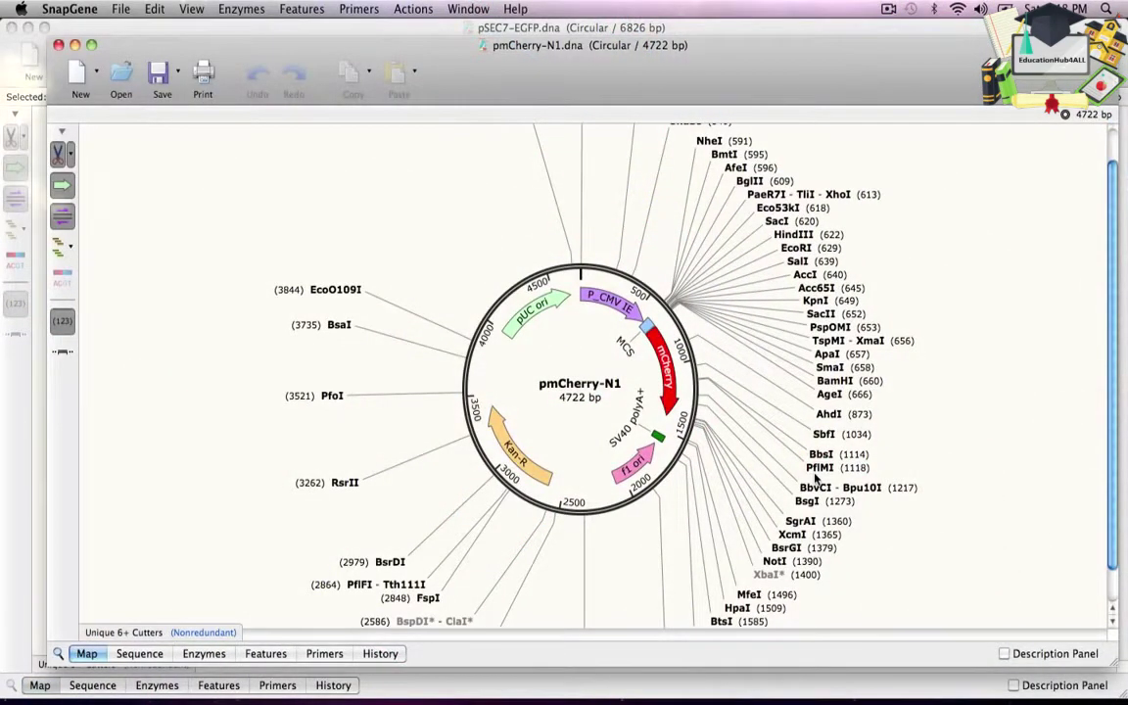
Copy the 730 bp BamHI (660)–NotI (1390) mCherry fragment of pmCherry-N1
left_click(832, 381)
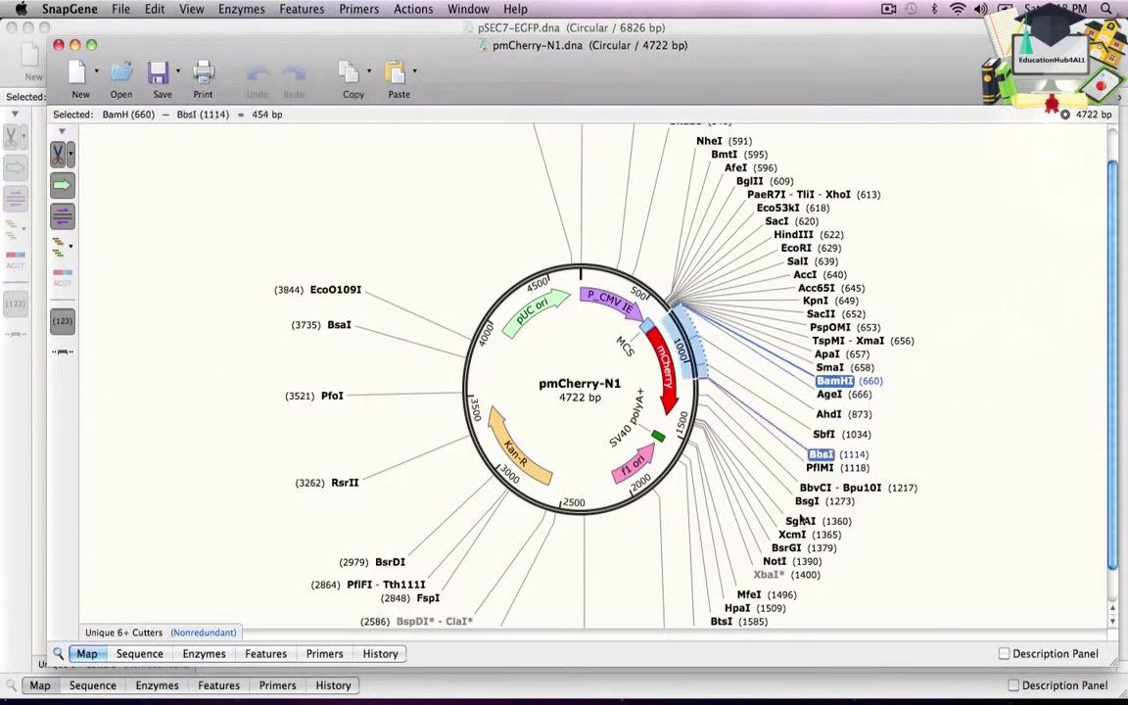
left_click(787, 548, "shift")
left_click(774, 562, "shift")
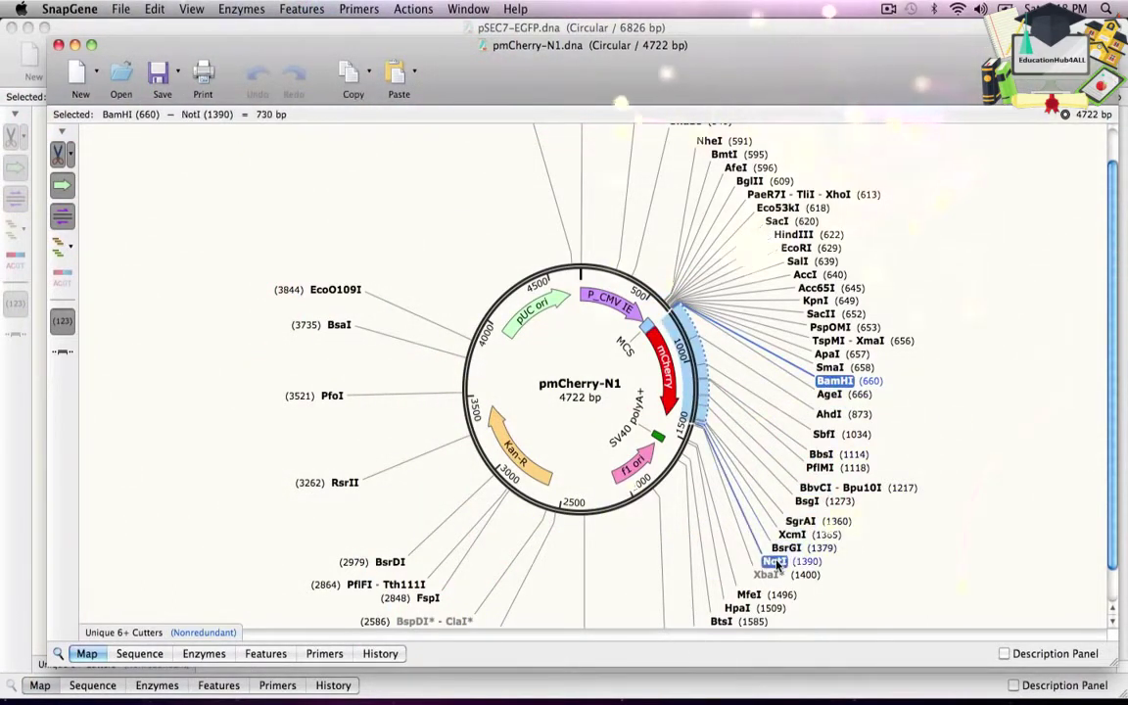
left_click(345, 83)
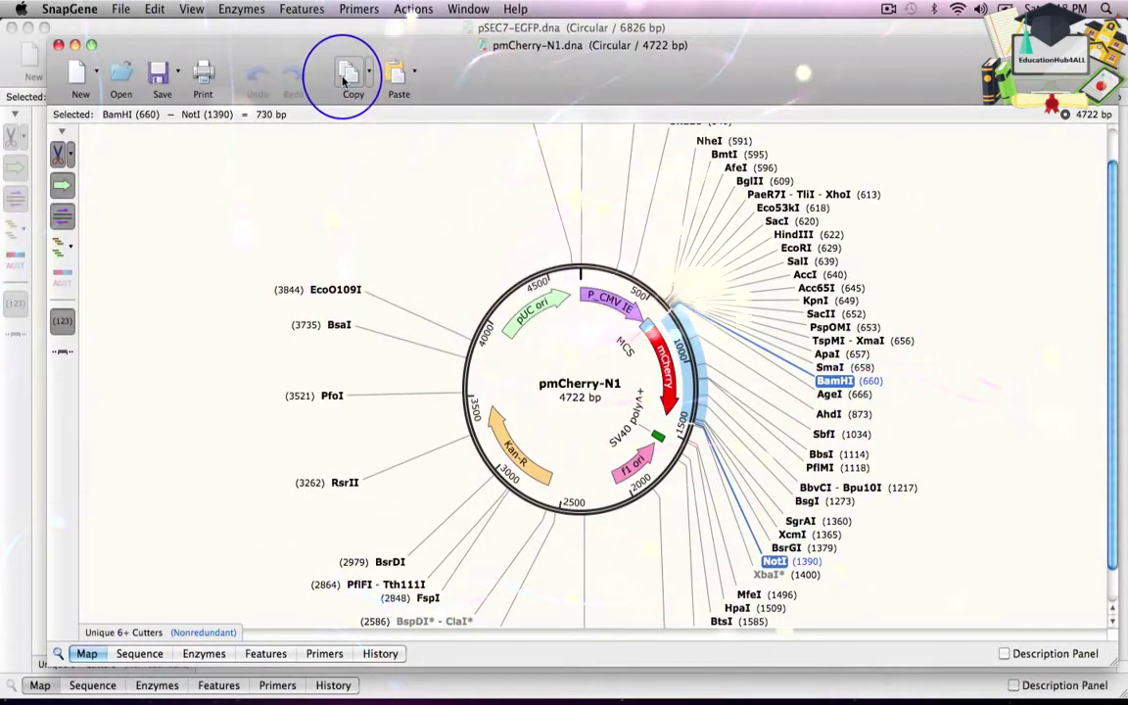
Paste the mCherry fragment over pSEC7-EGFP's BamHI–EagI region and clone it as pSec7-mCherry
left_click(301, 34)
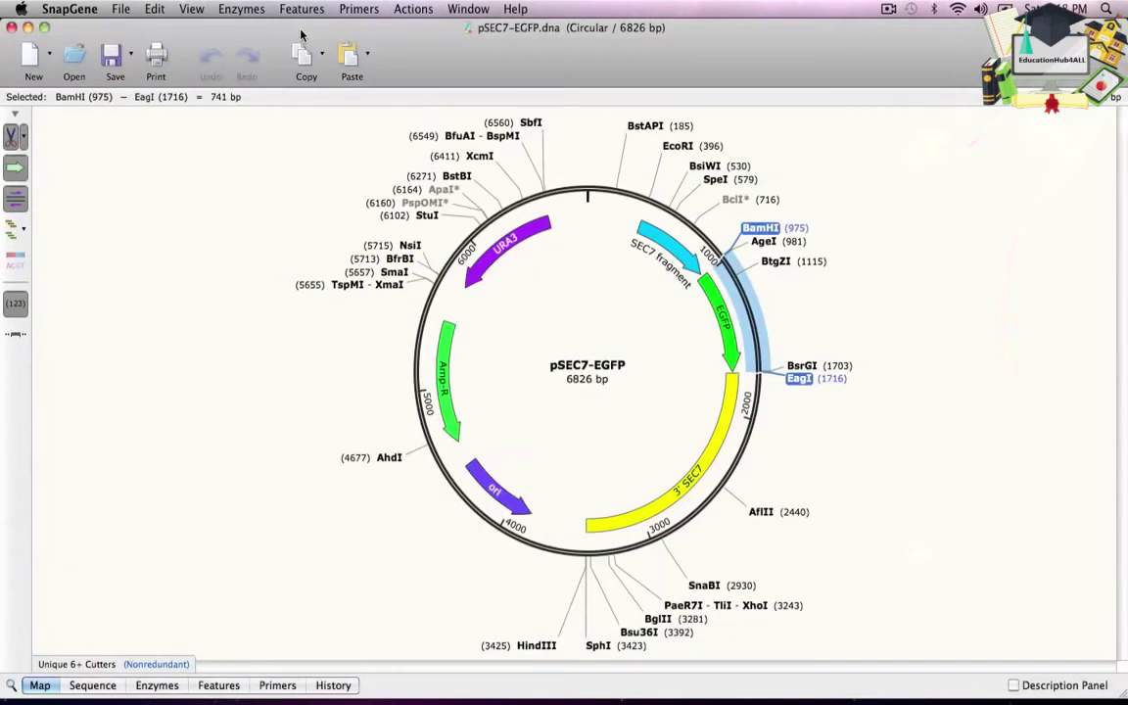
left_click(349, 65)
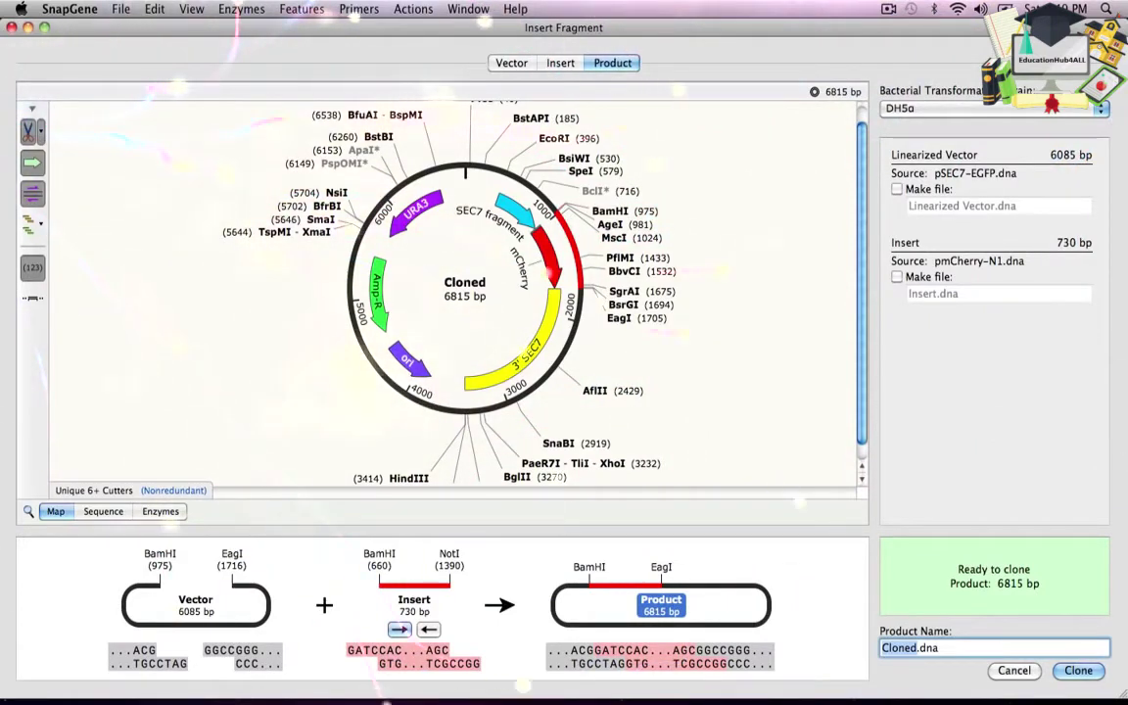
type("pSec")
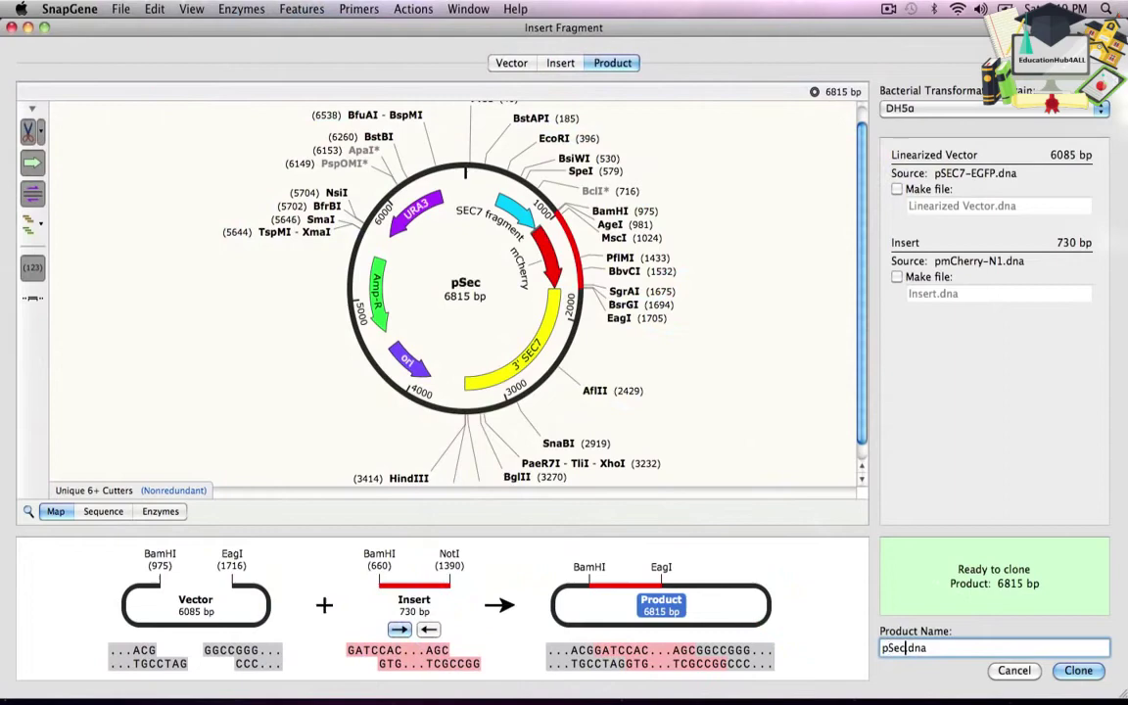
type("7-m")
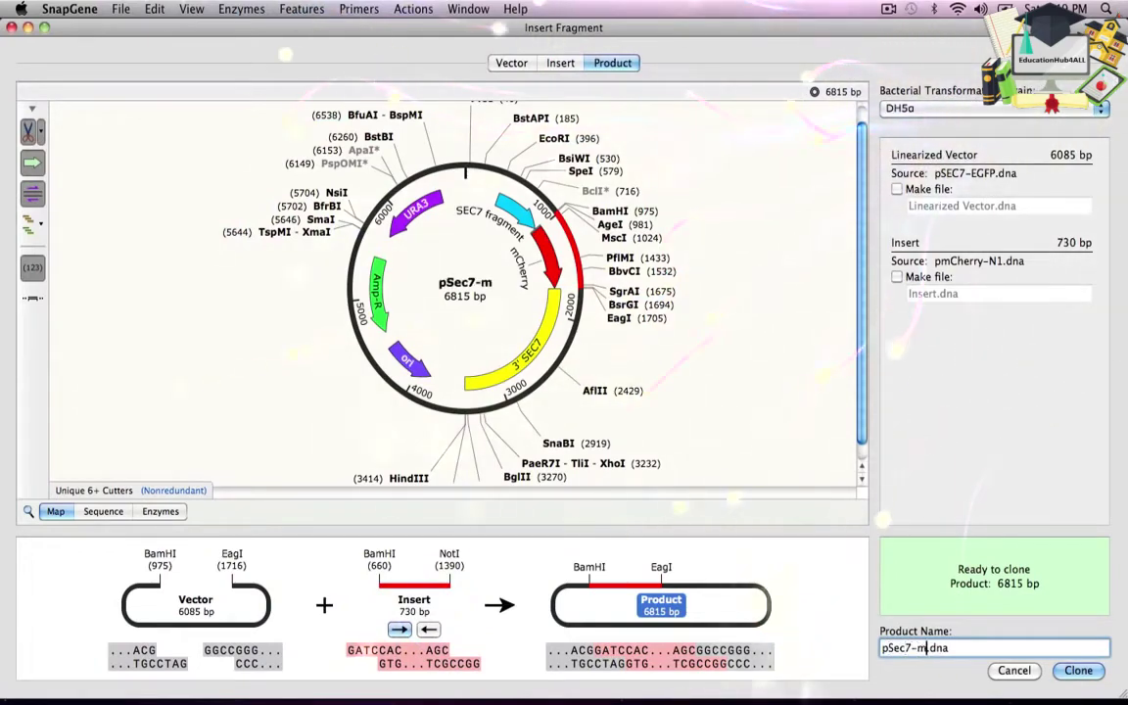
type("Cherry")
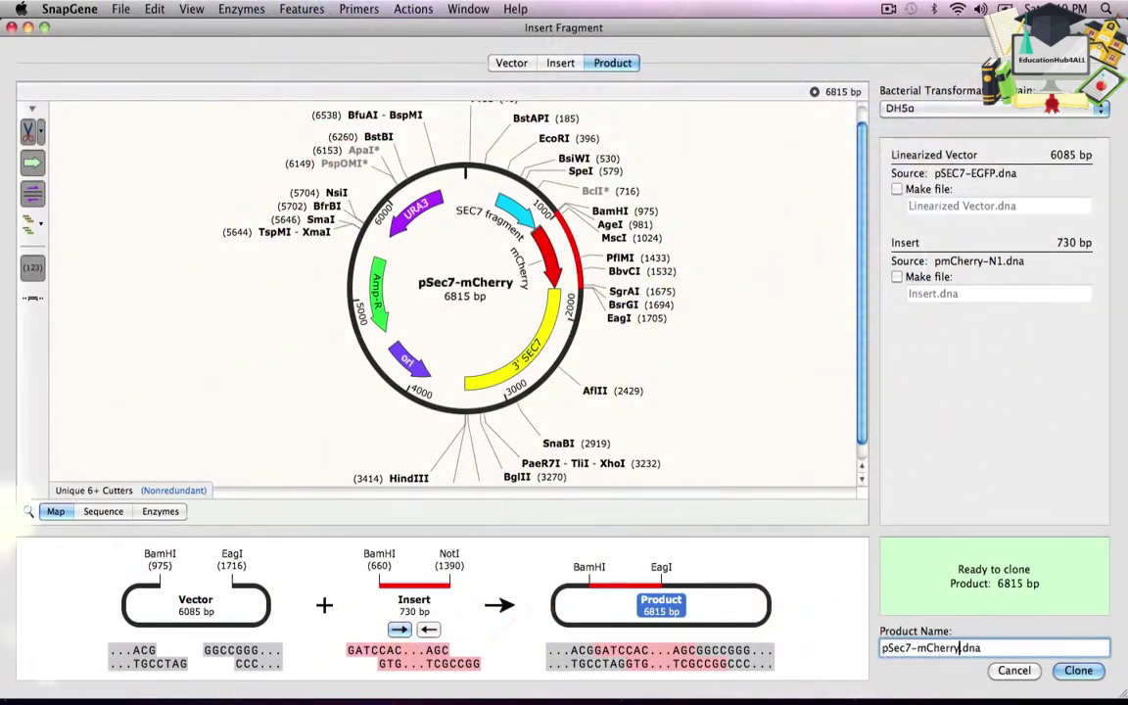
key("Return")
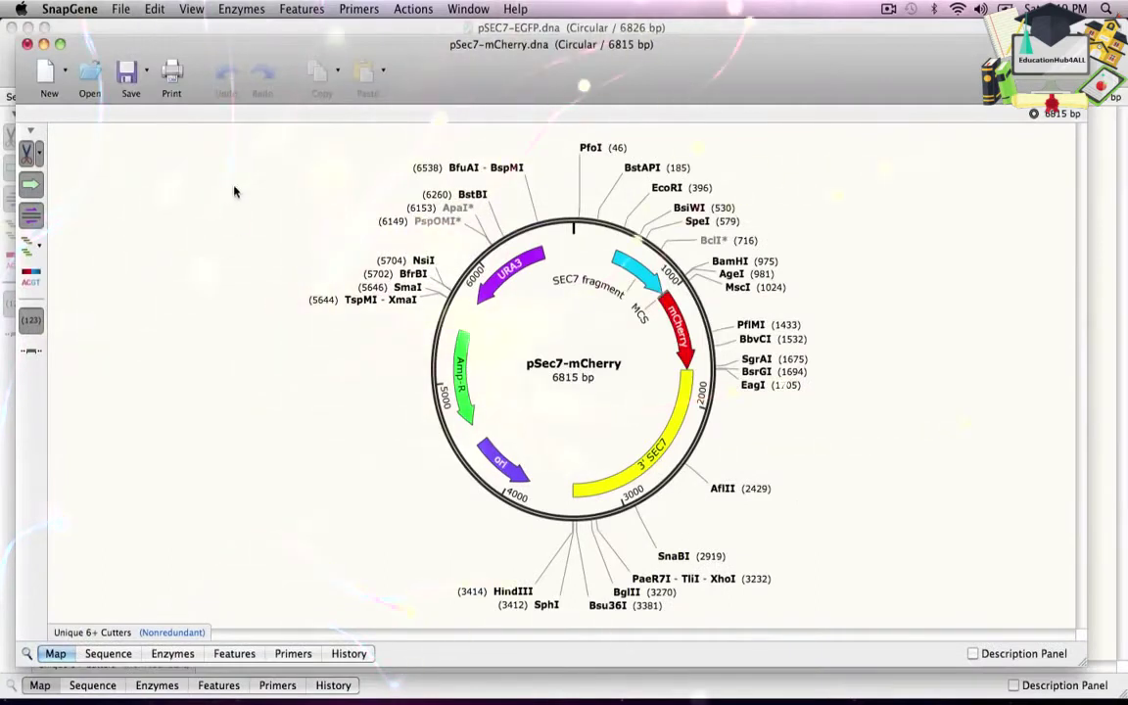
Discard pSec7-mCherry, minimize the pSEC7-EGFP and pmCherry-N1 maps, and start Insert Two Fragments
left_click(27, 44)
left_click(500, 190)
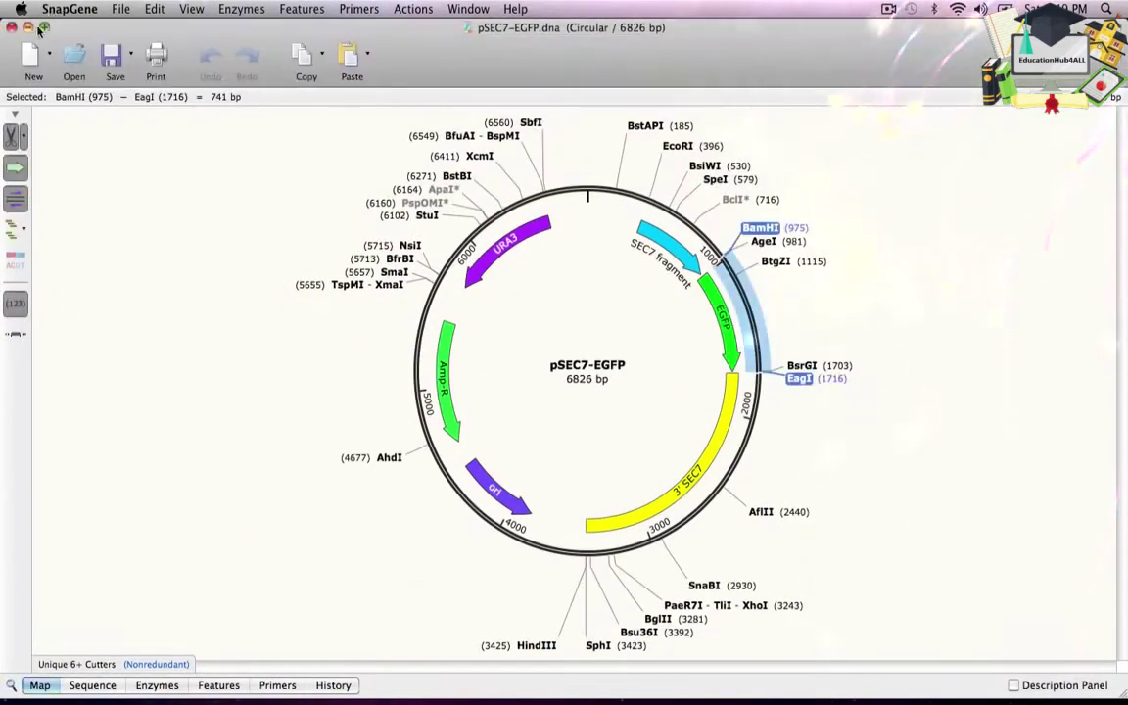
left_click(27, 27)
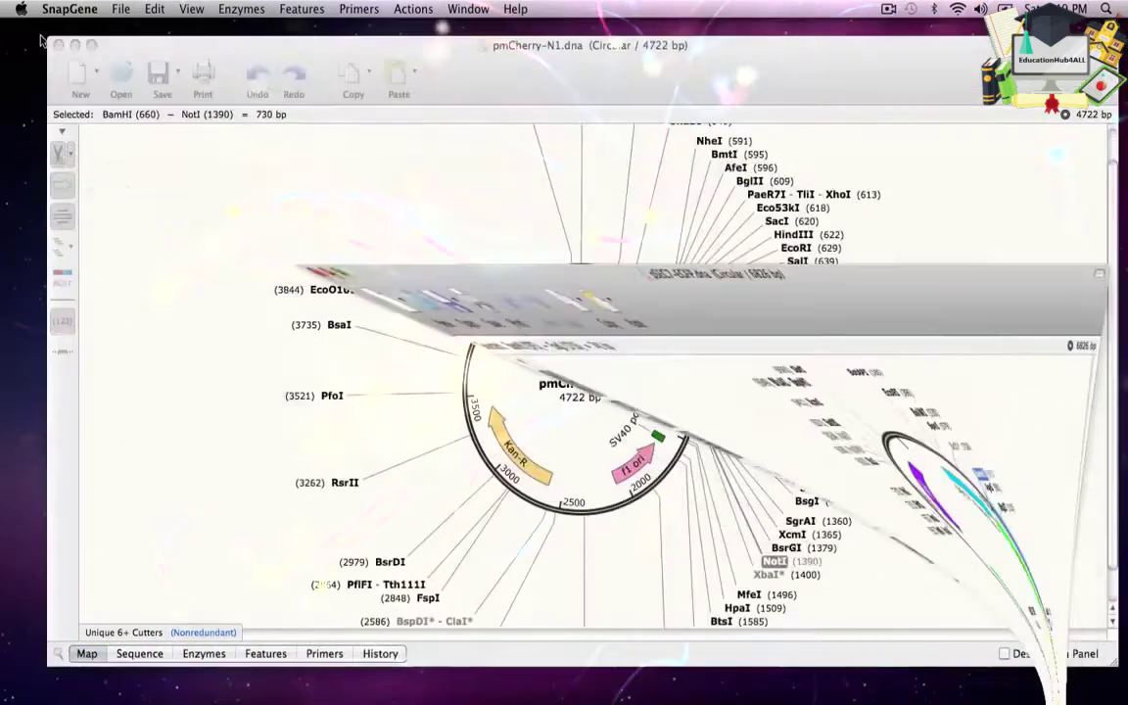
left_click(27, 28)
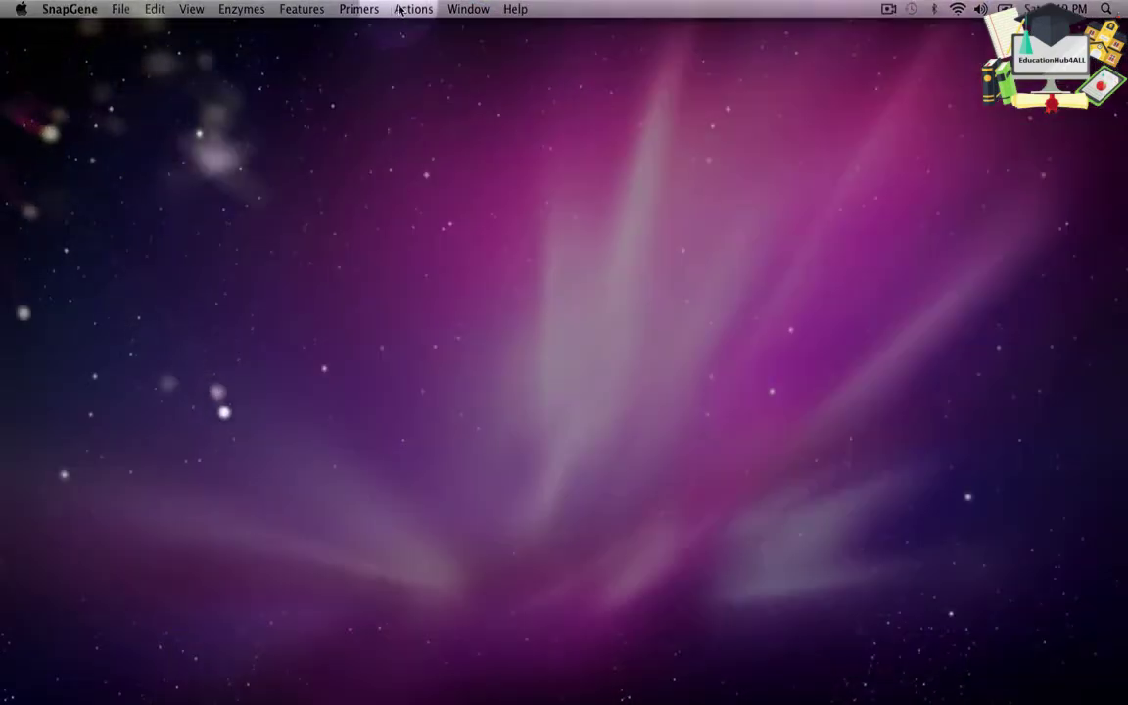
left_click(413, 9)
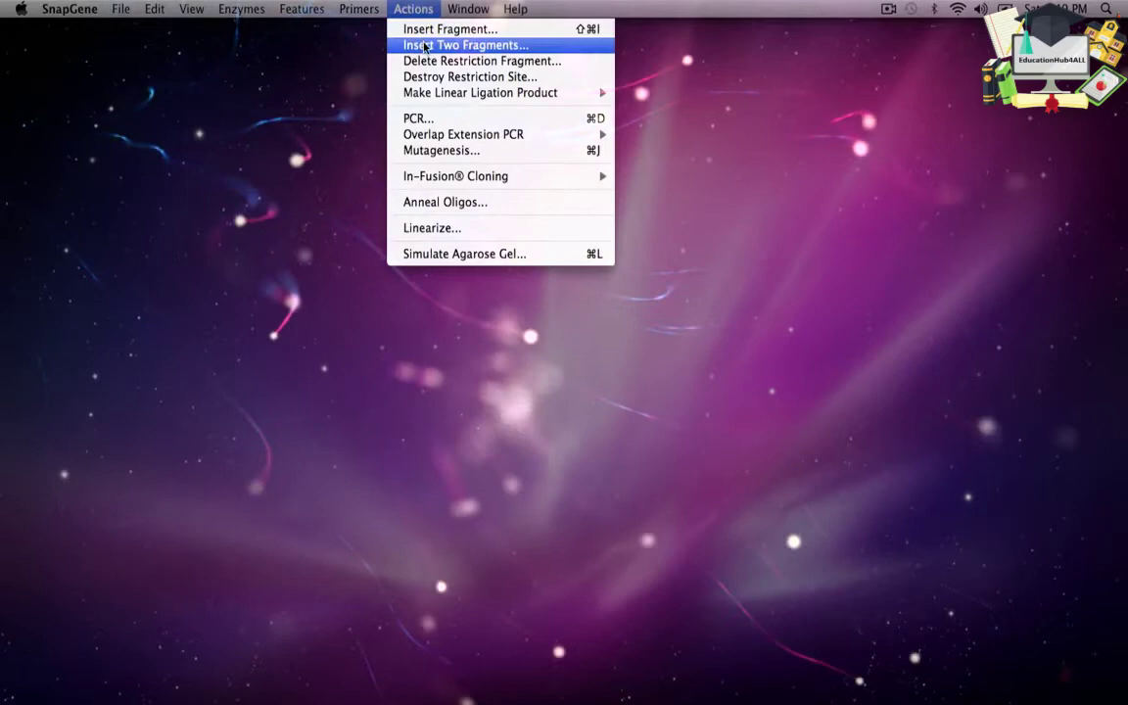
left_click(426, 46)
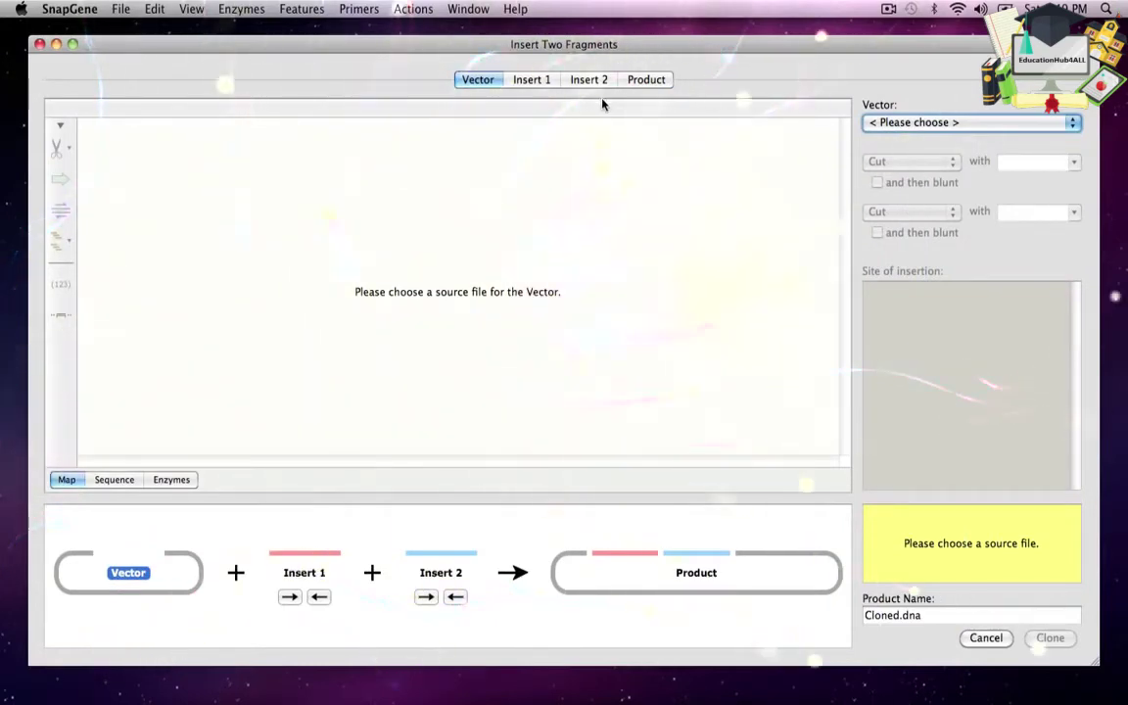
Choose YIplac204-TC.dna as the vector, opened between XbaI (491) and KpnI (510)
left_click(1066, 124)
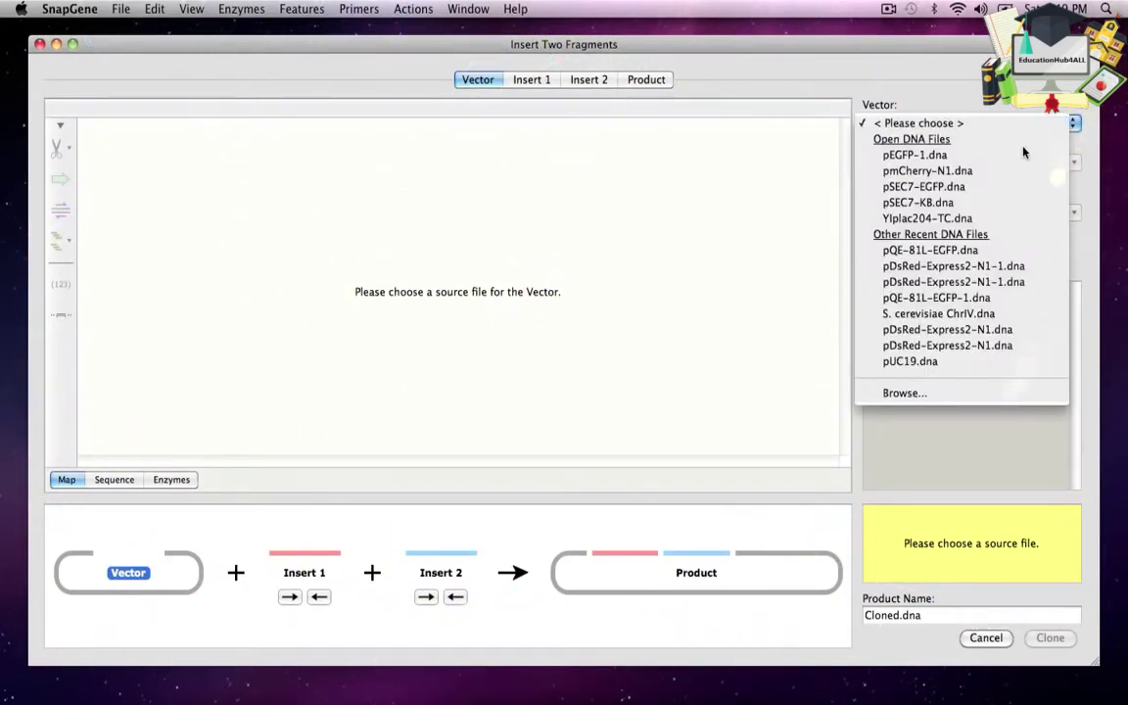
left_click(988, 219)
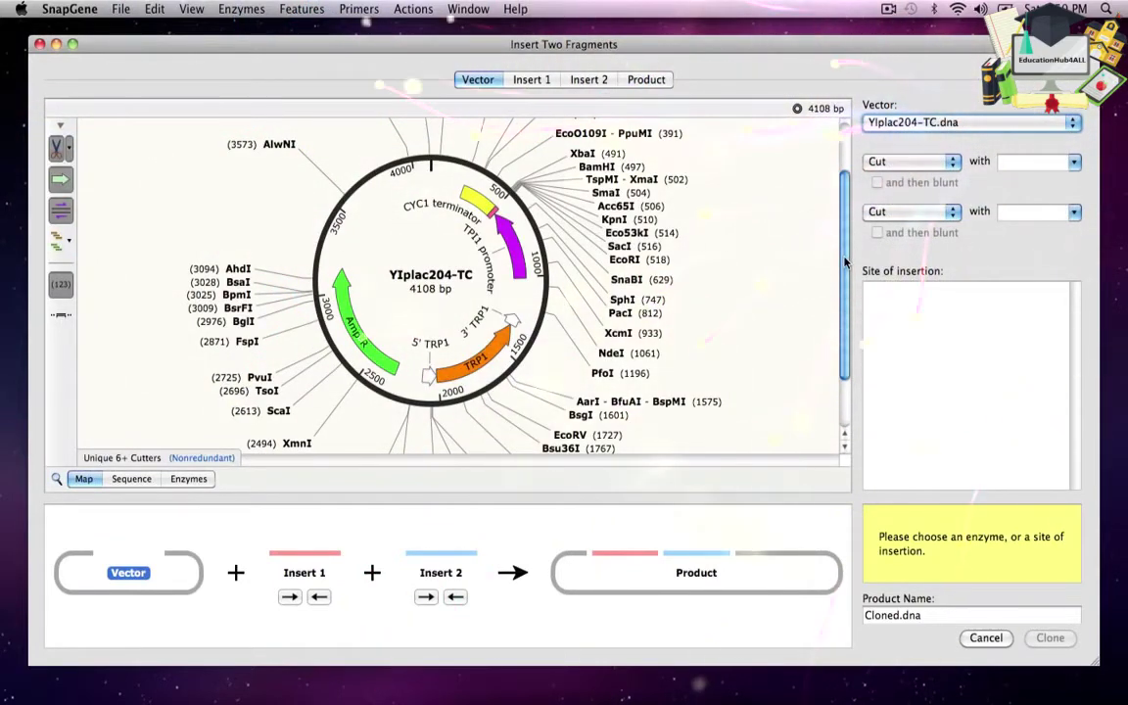
left_click_drag(845, 263, 846, 256)
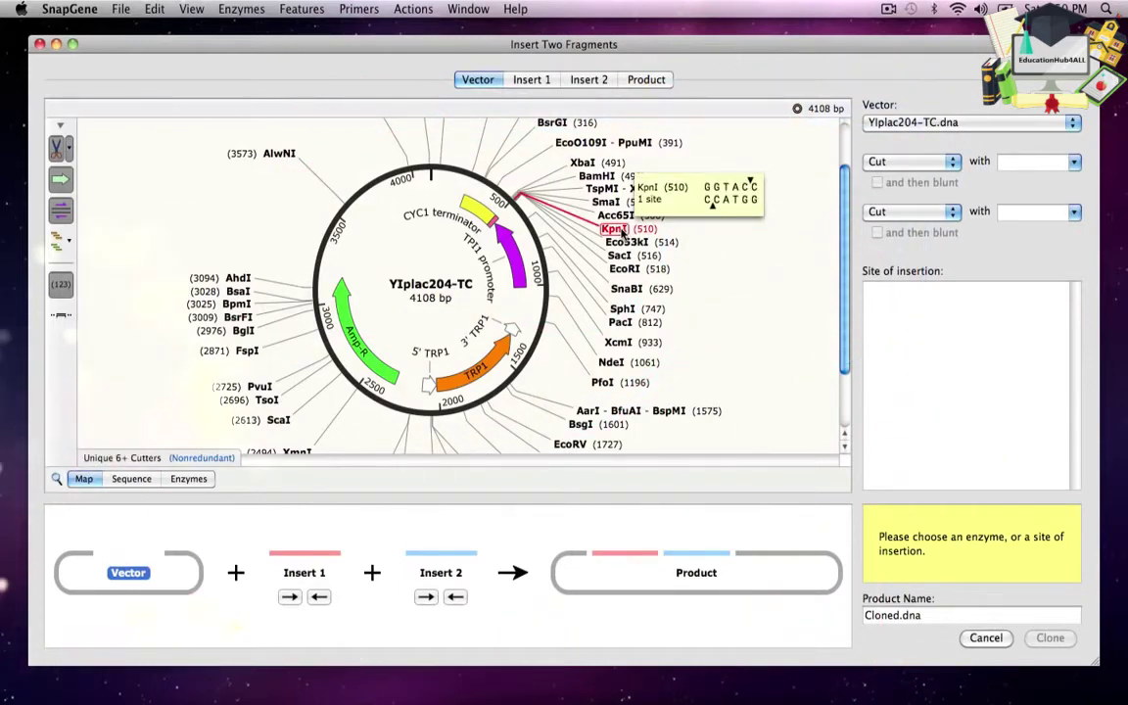
left_click(584, 164)
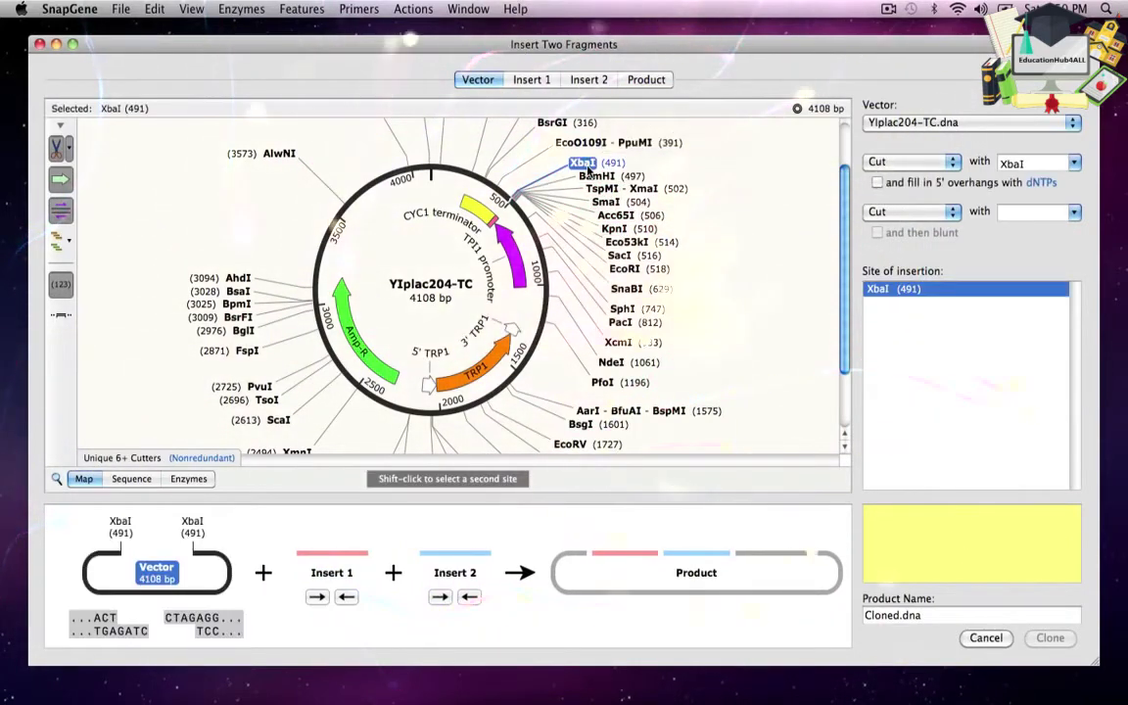
left_click(615, 230, "shift")
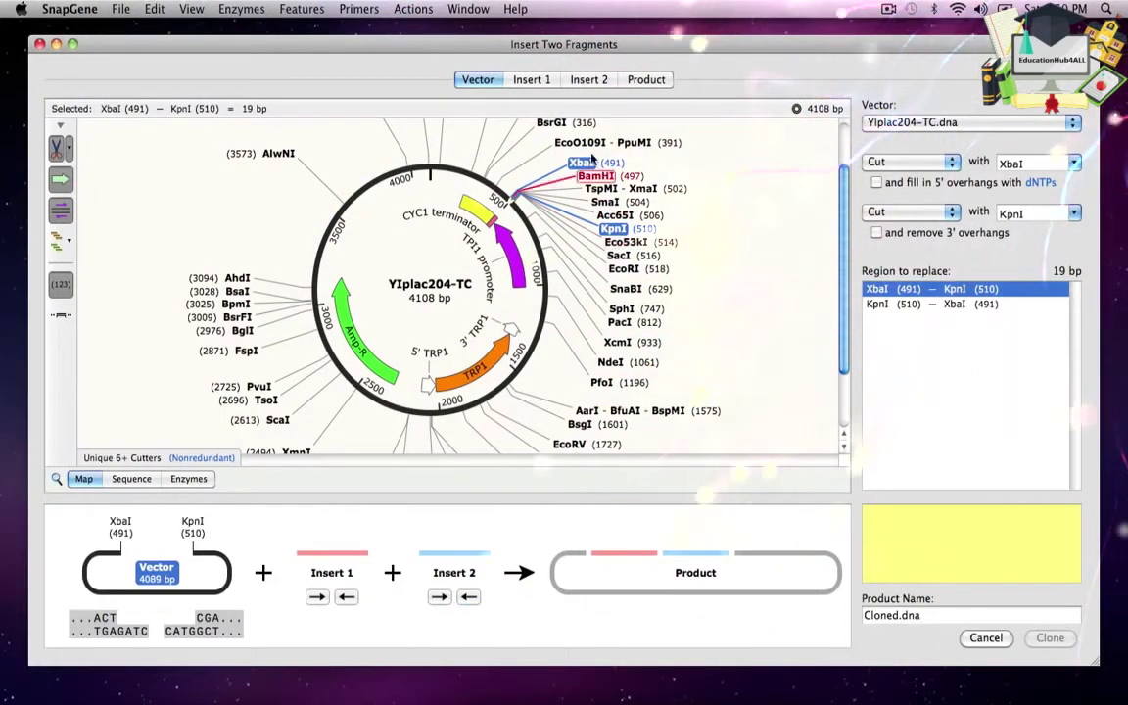
Choose pEGFP-1.dna (4151 bp) as the Source of Insert 1 to display its restriction sites
left_click(534, 81)
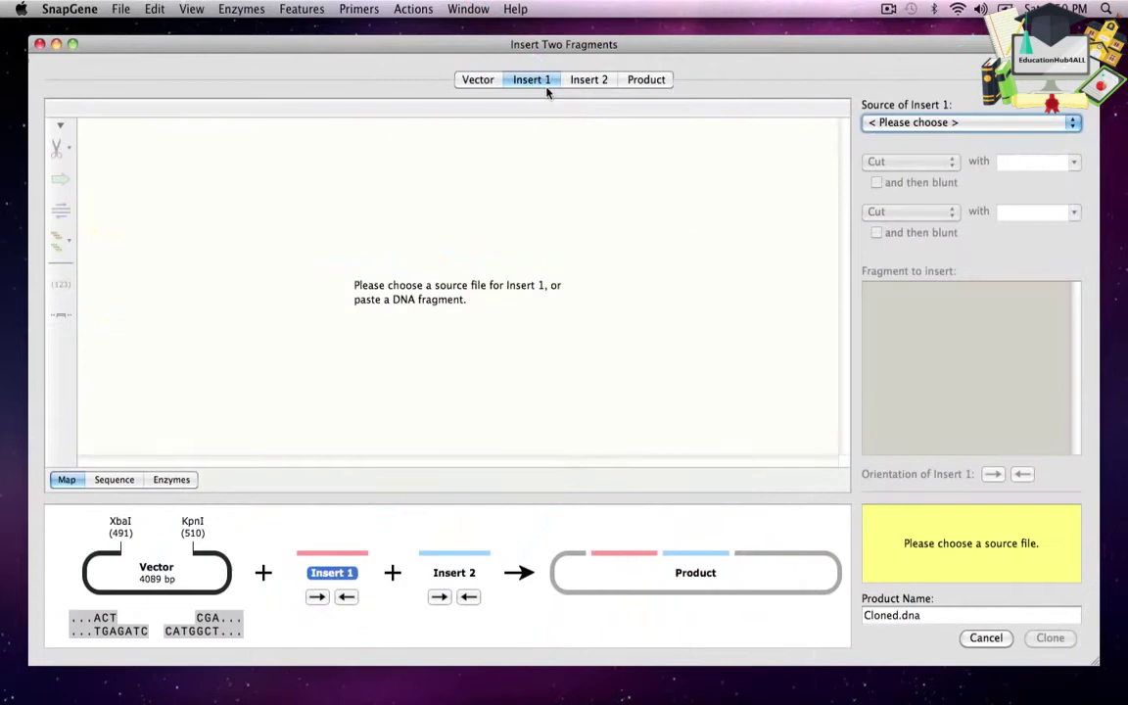
left_click(962, 123)
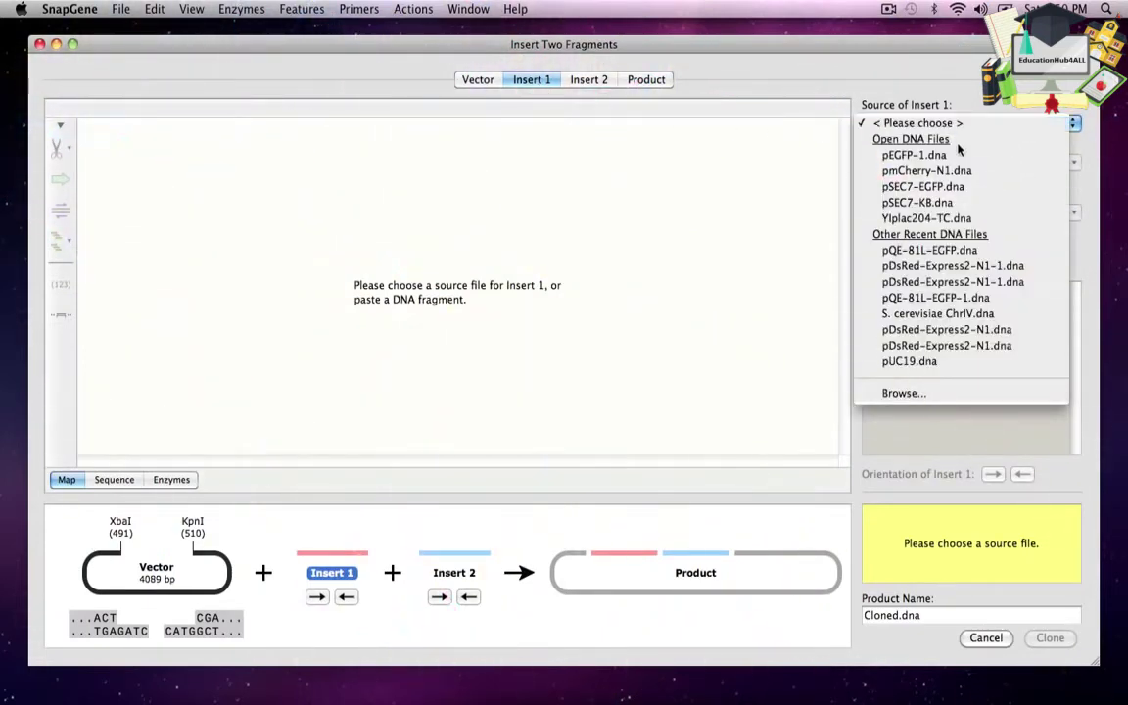
left_click(958, 157)
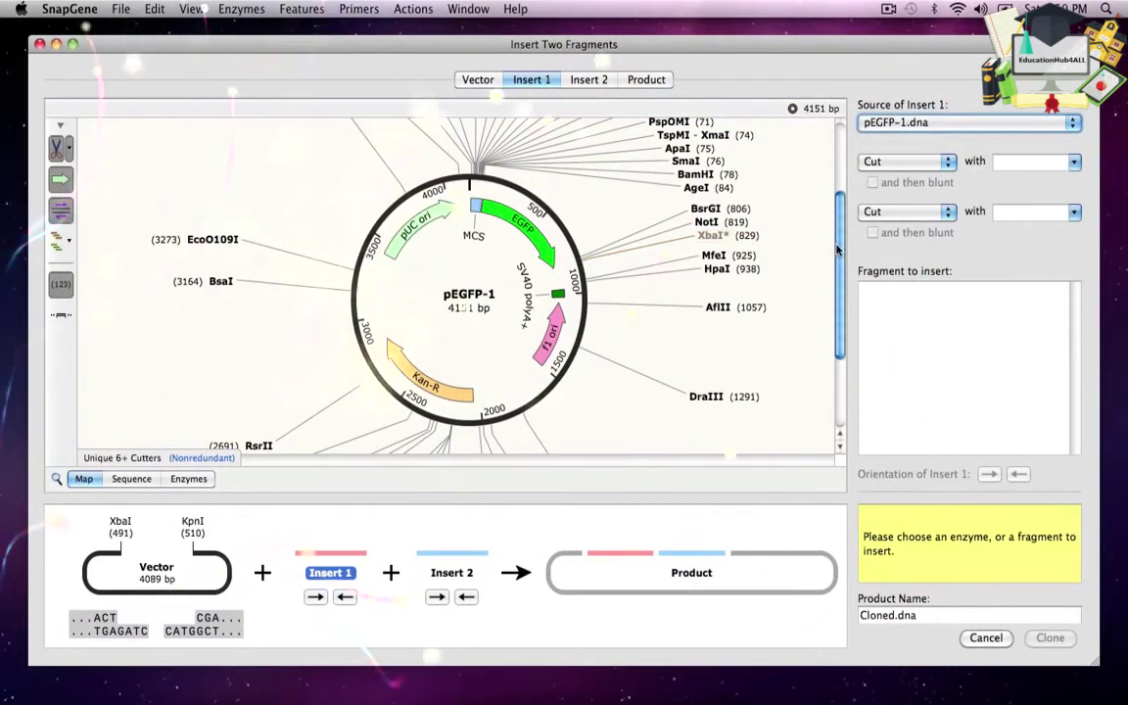
left_click_drag(841, 248, 848, 201)
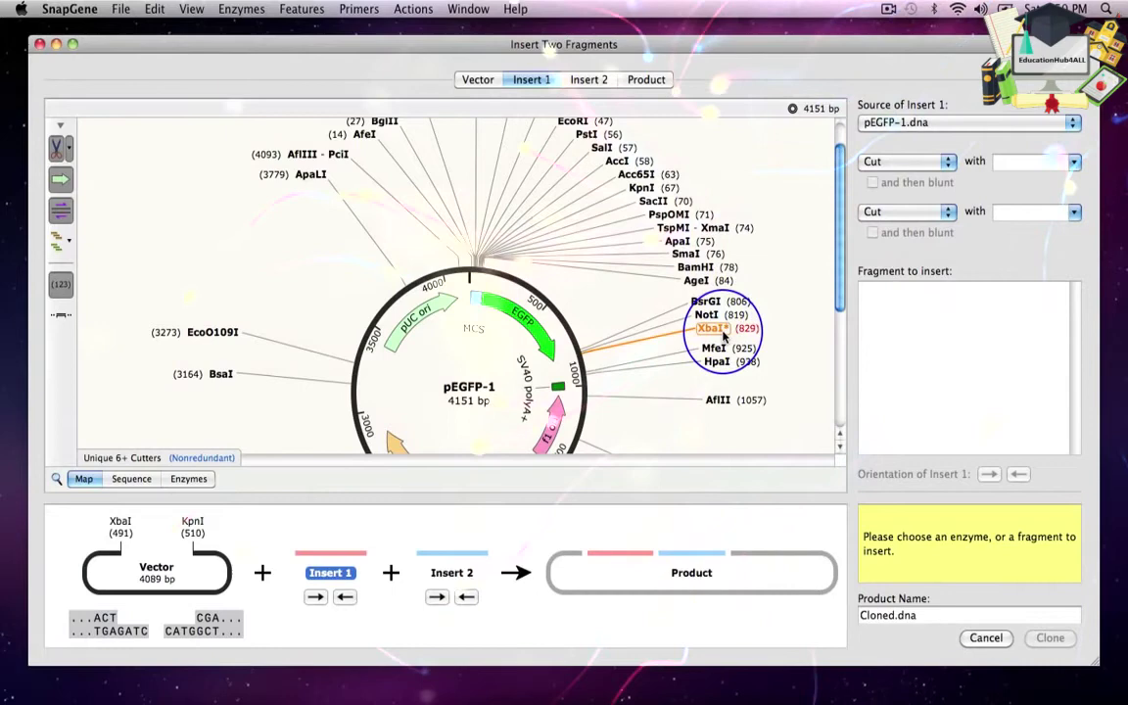
mouse_move(725, 335)
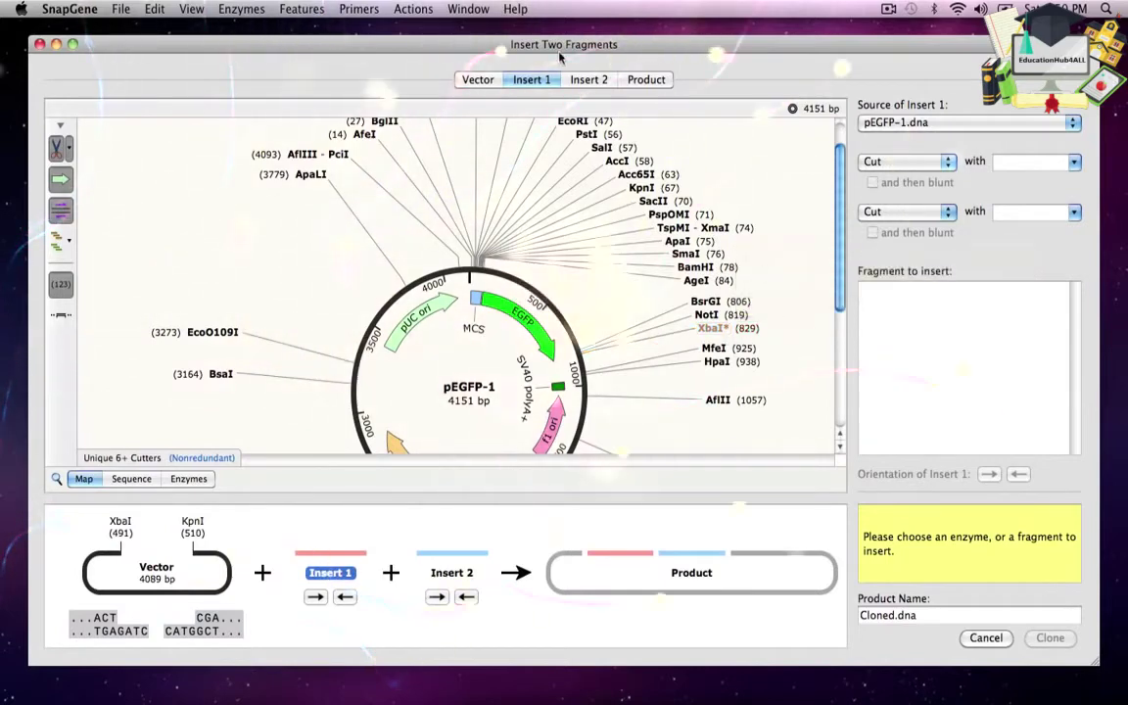
Change pEGFP-1's methylation to the SCS110 strain (no Dam/Dcm) to unblock XbaI (829)
left_click(478, 10)
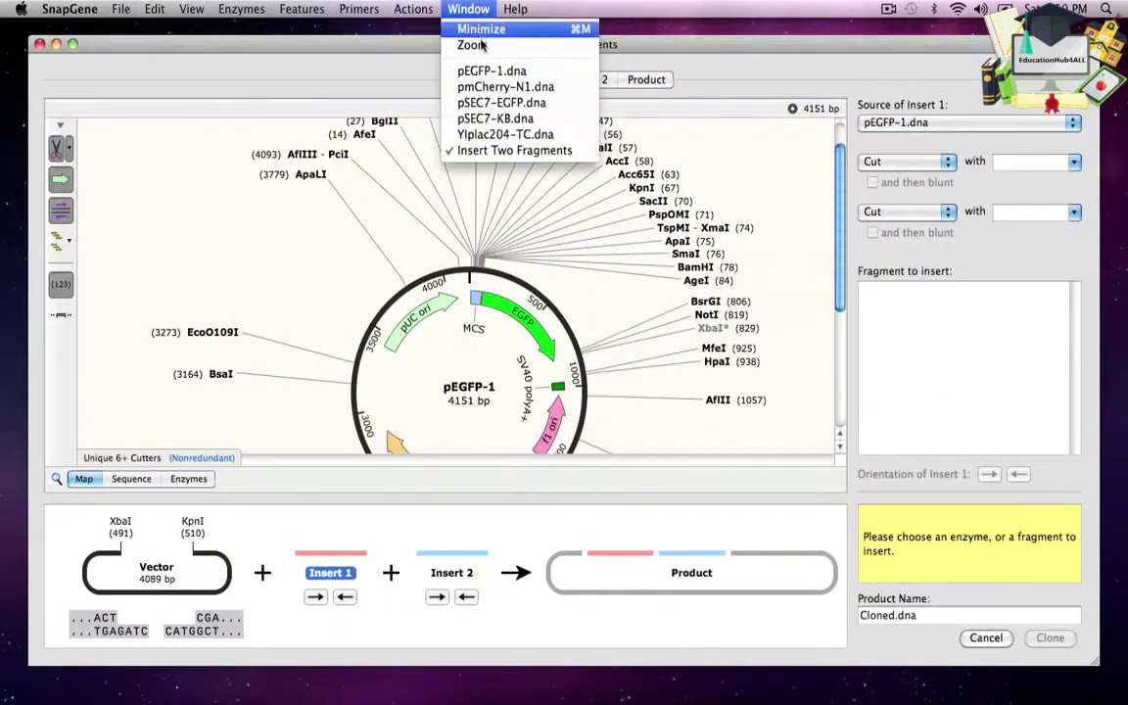
left_click(492, 70)
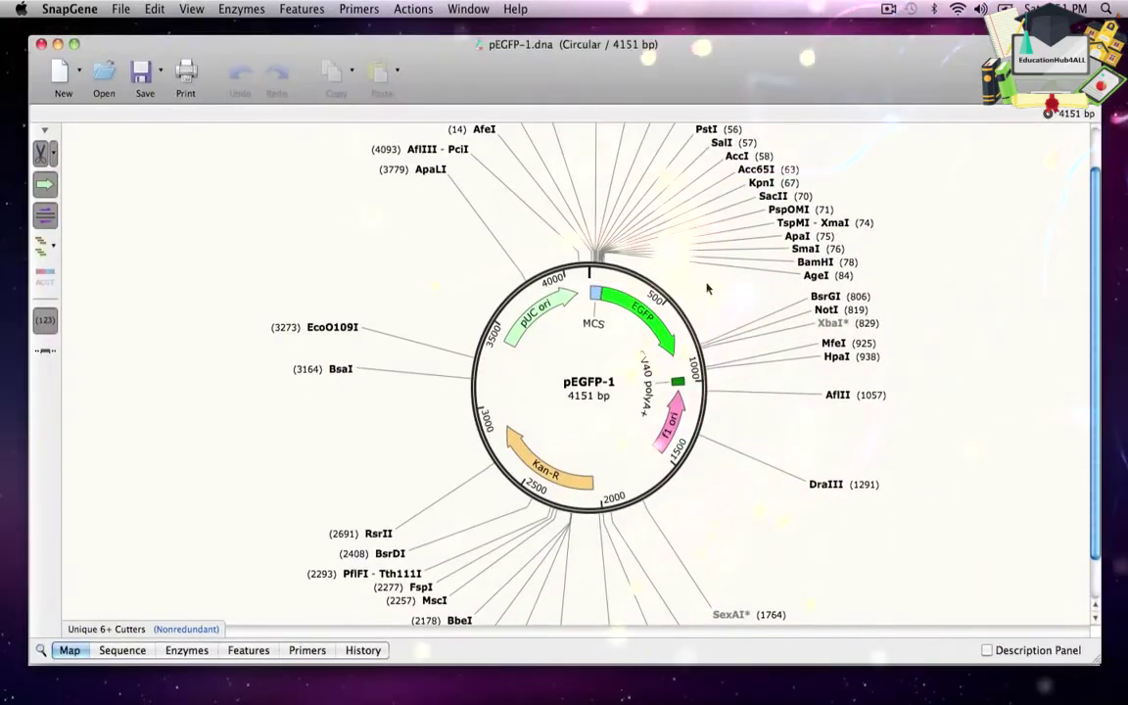
left_click(831, 323)
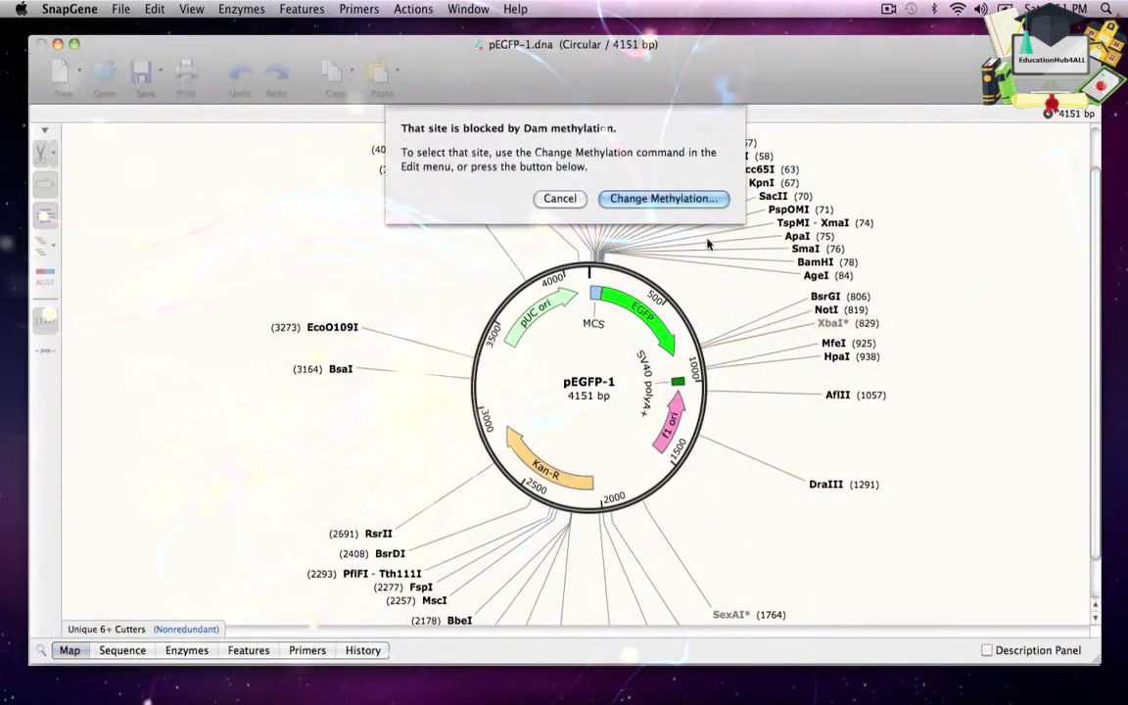
left_click(645, 200)
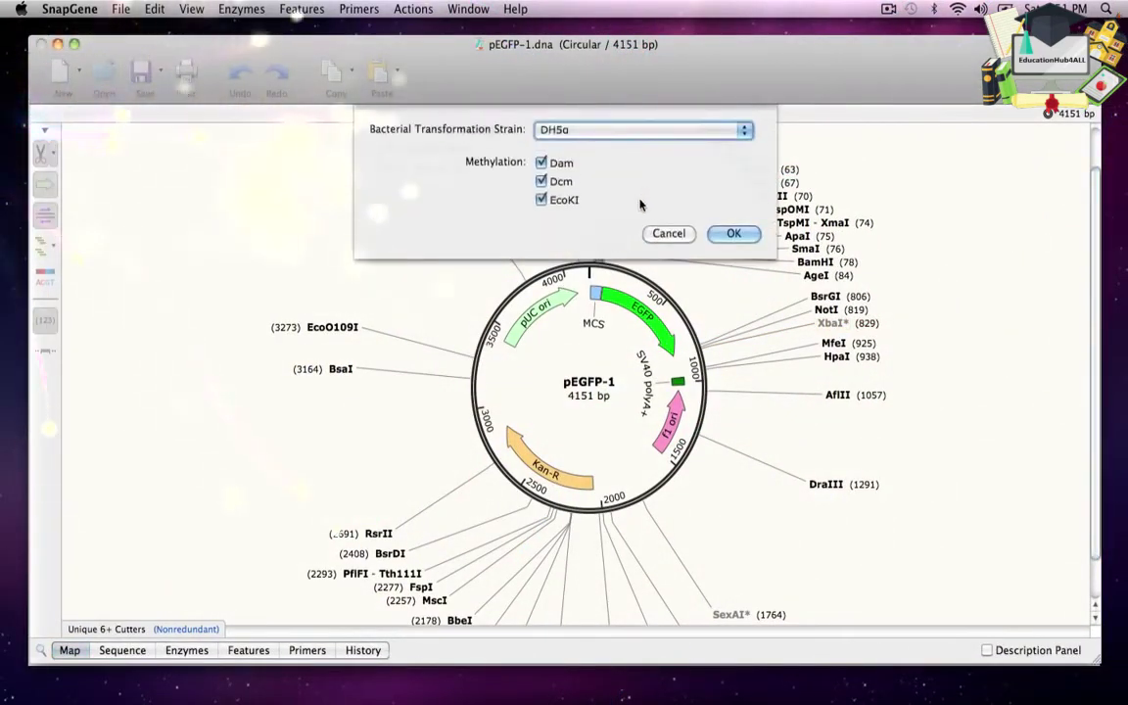
left_click(646, 132)
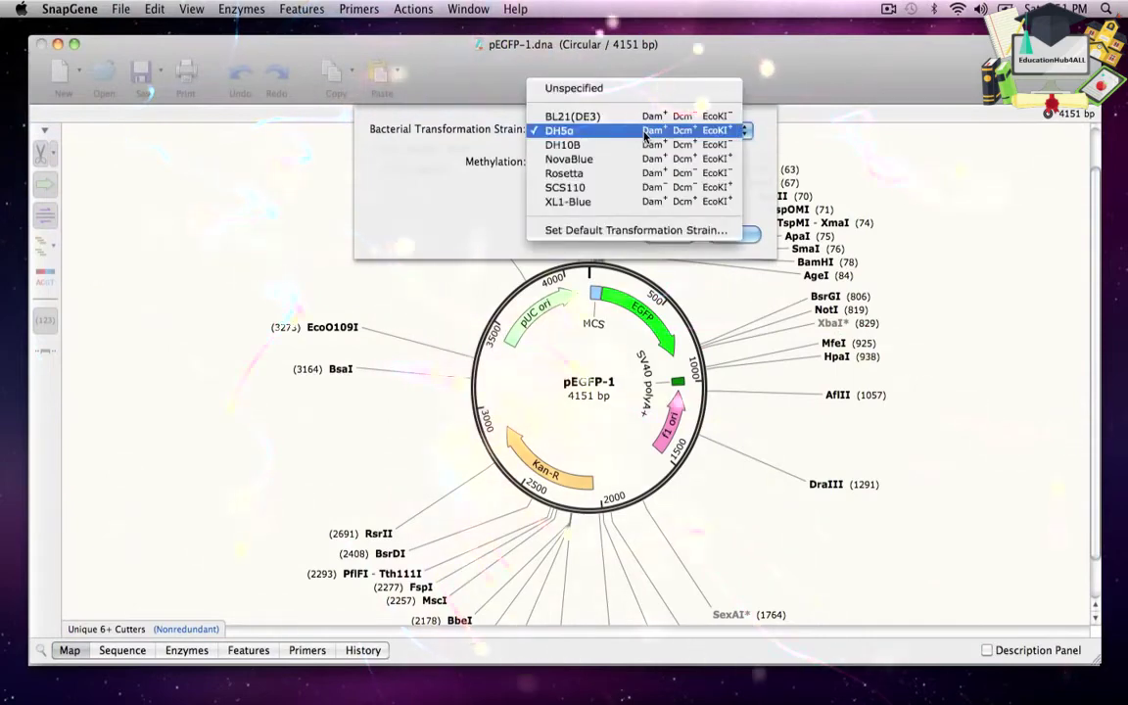
left_click(609, 187)
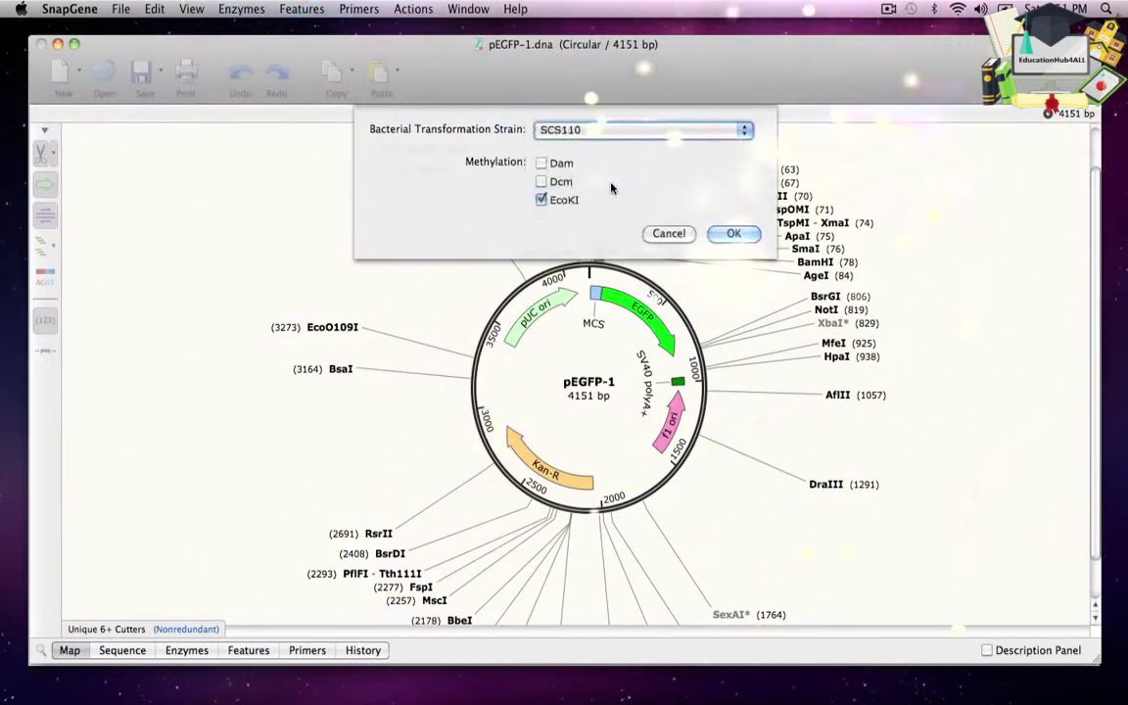
left_click(735, 234)
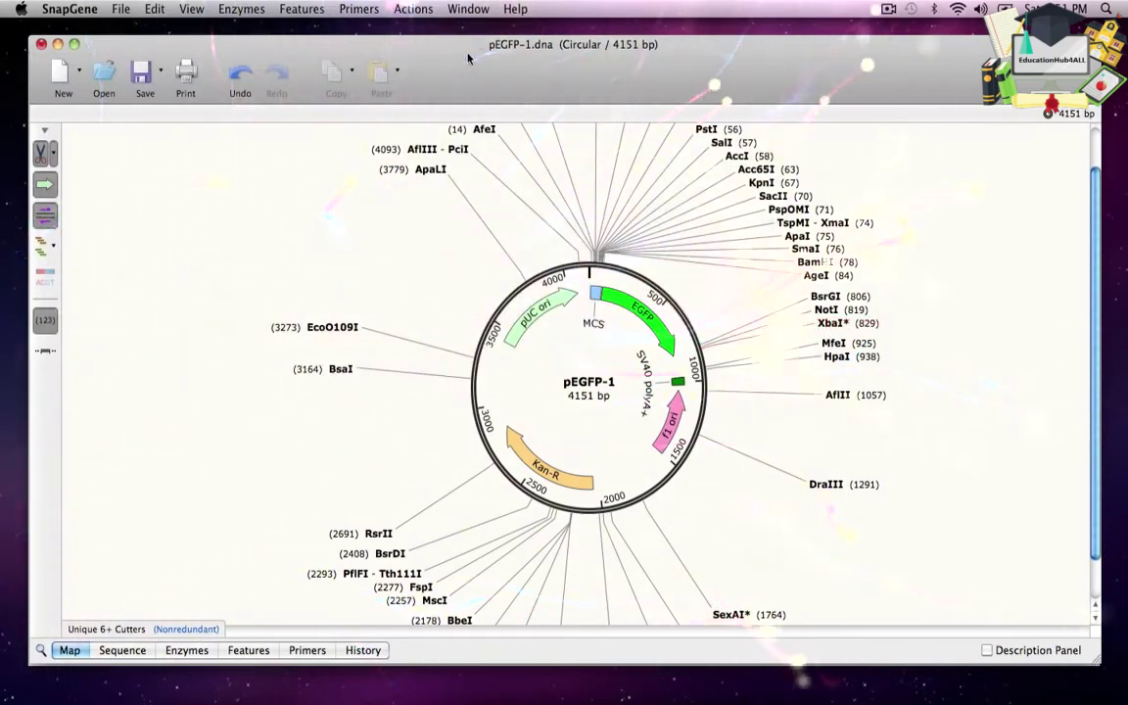
Define Insert 1 as the 751 bp BamHI (78)–XbaI (829) fragment of pEGFP-1
left_click(57, 45)
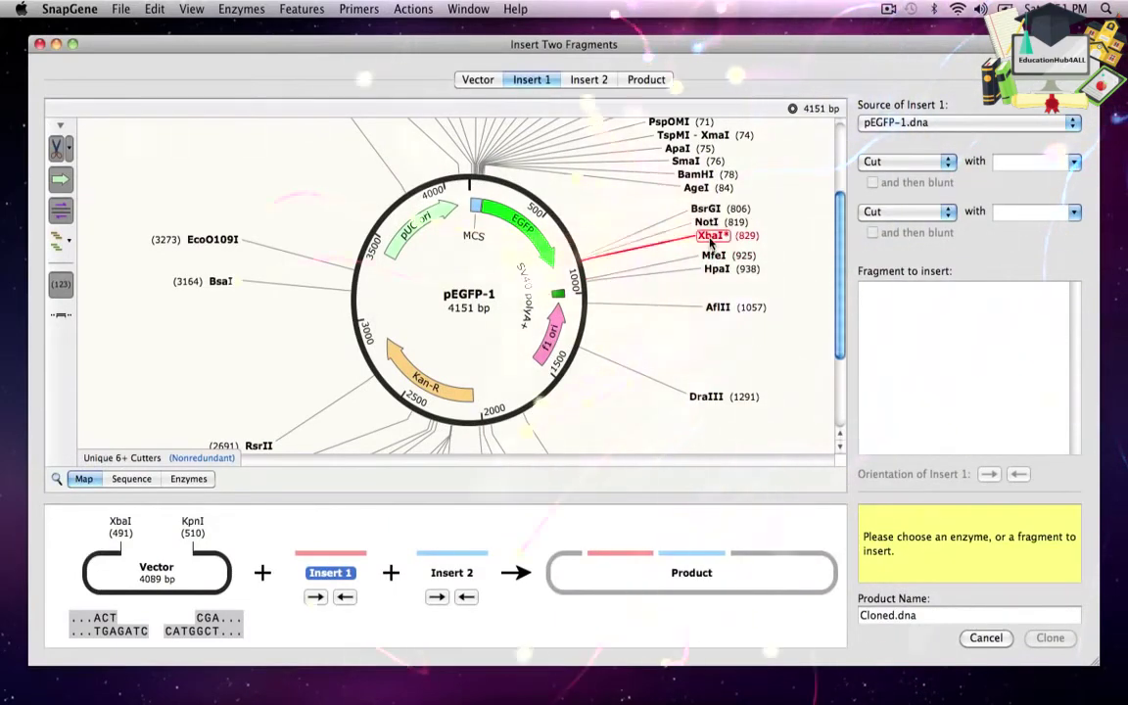
mouse_move(712, 242)
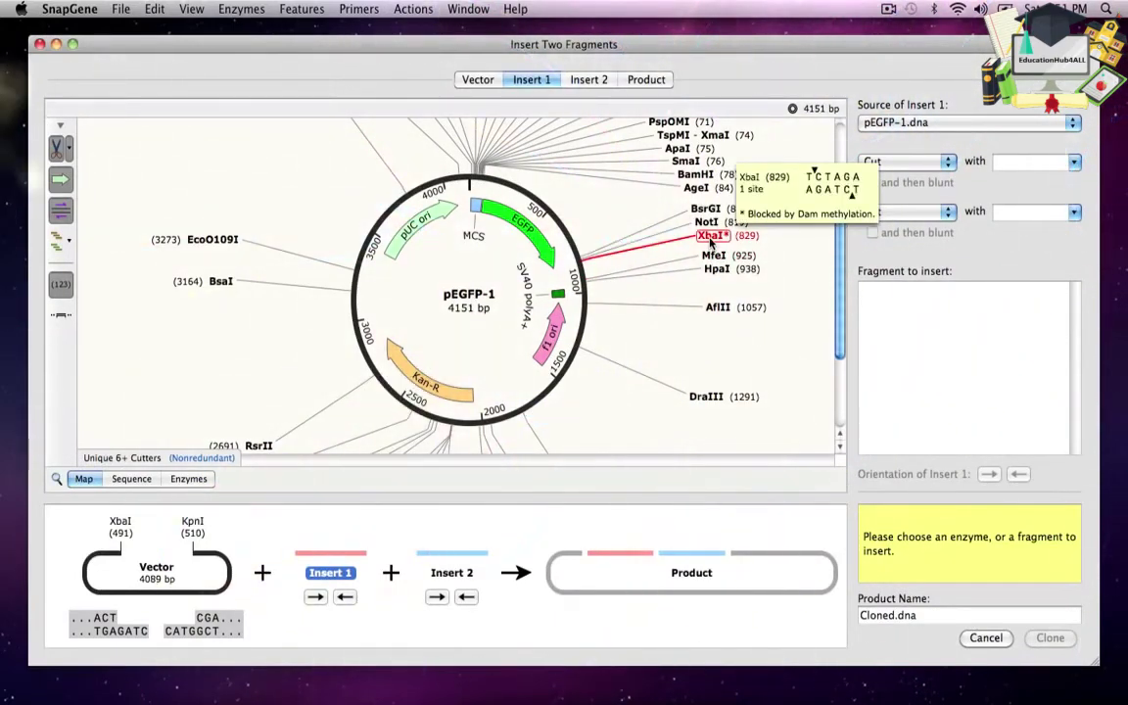
left_click(712, 238)
left_click(701, 189, "shift")
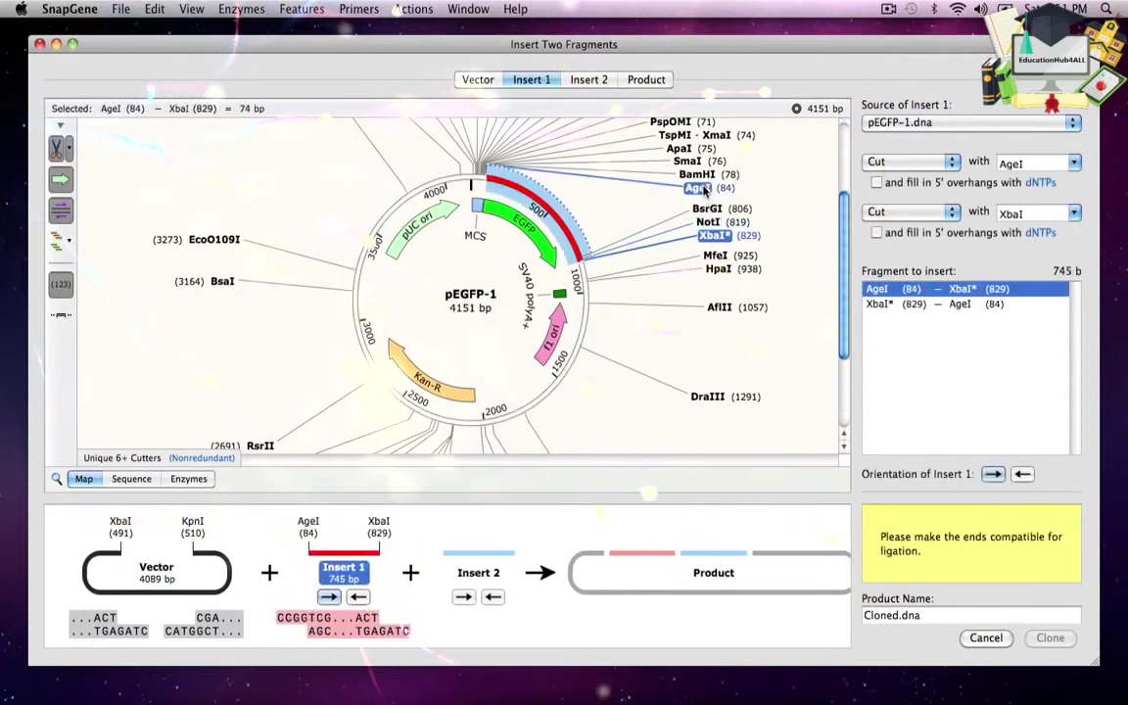
left_click(697, 175, "shift")
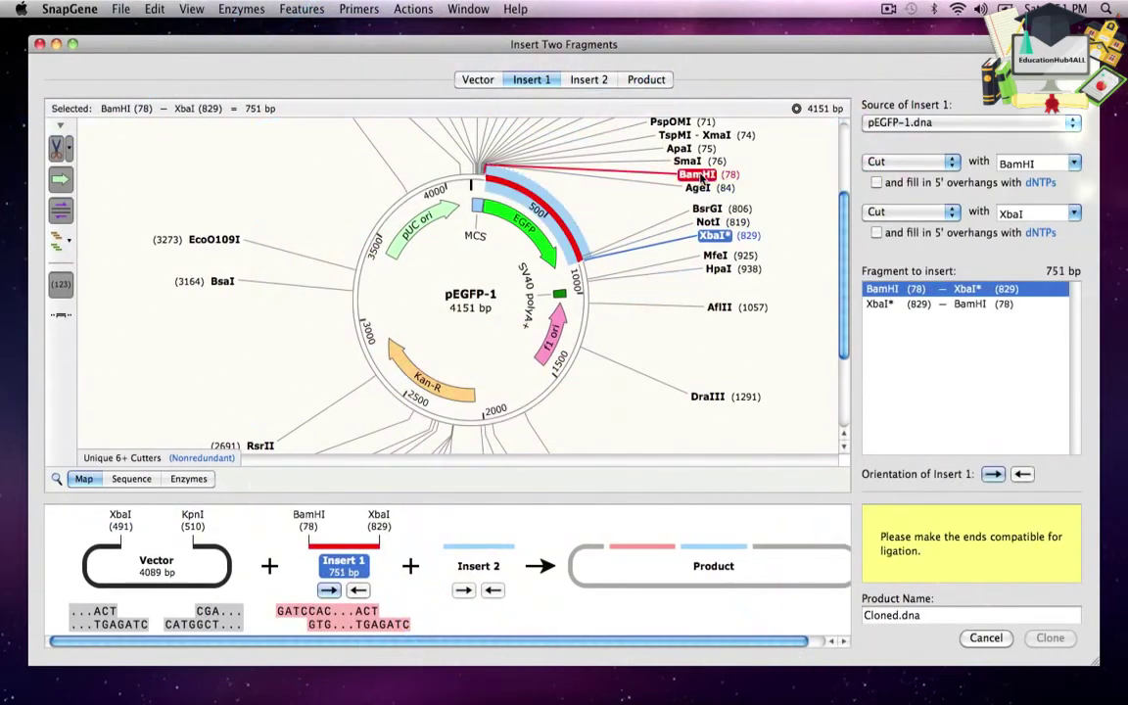
mouse_move(701, 179)
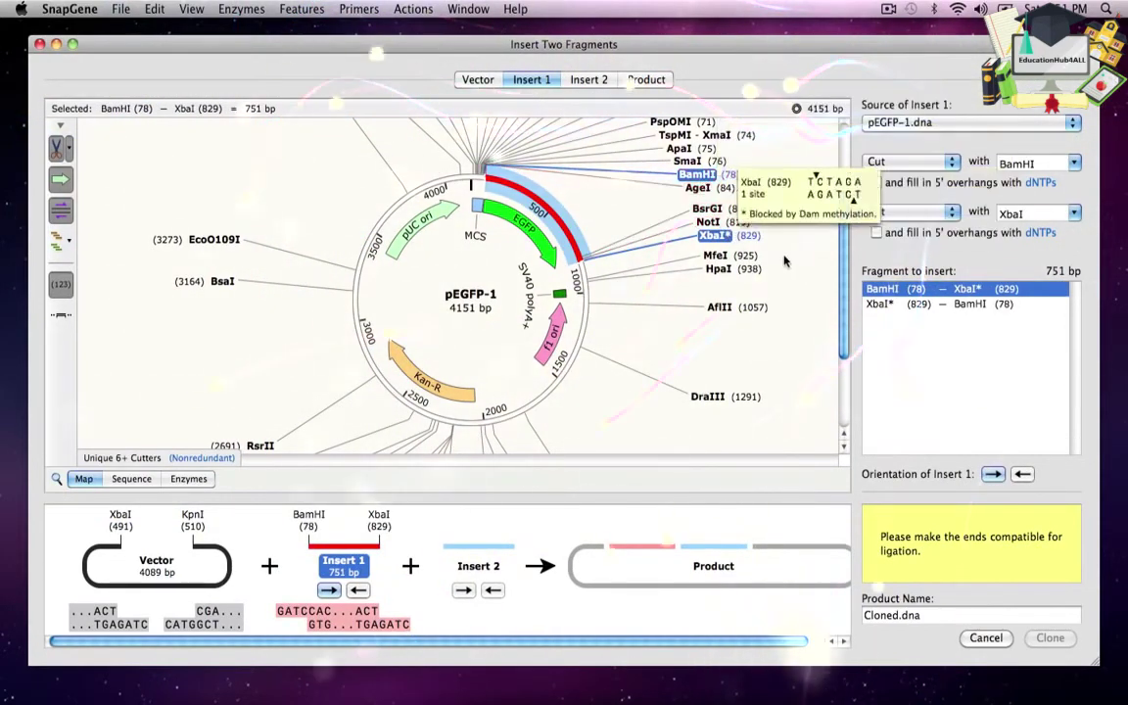
left_click(591, 81)
Take Insert 2 from pSEC7-KB.dna, cut at KpnI (412) and BamHI (6437)
left_click(886, 124)
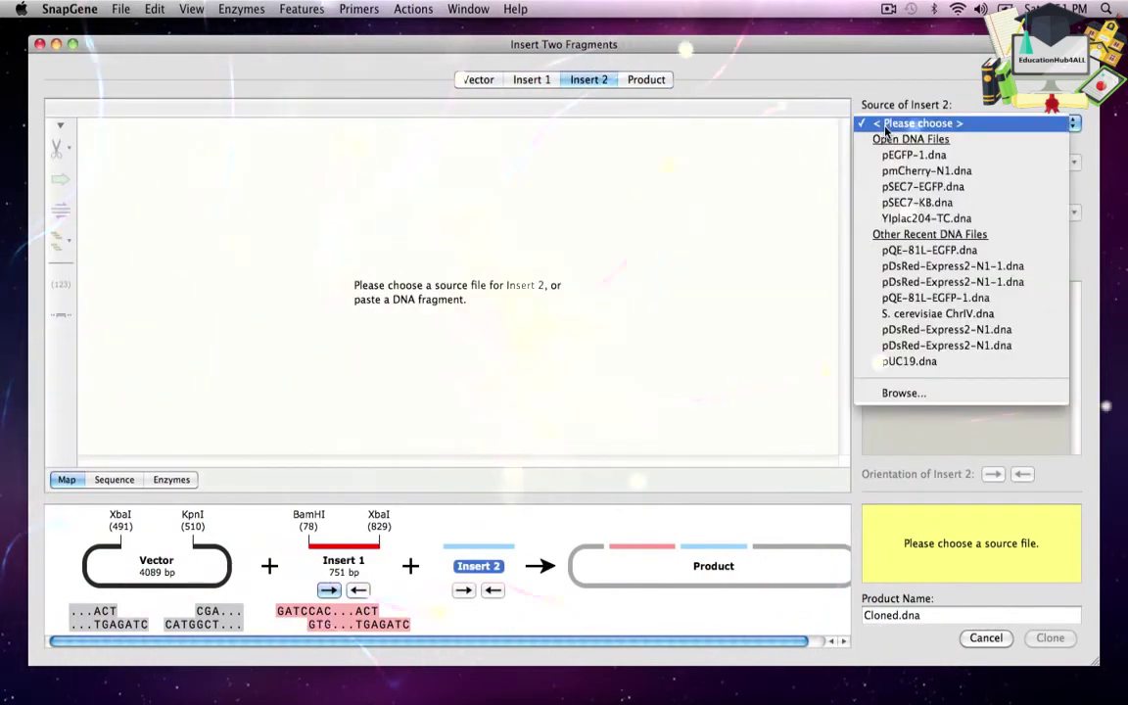
left_click(898, 202)
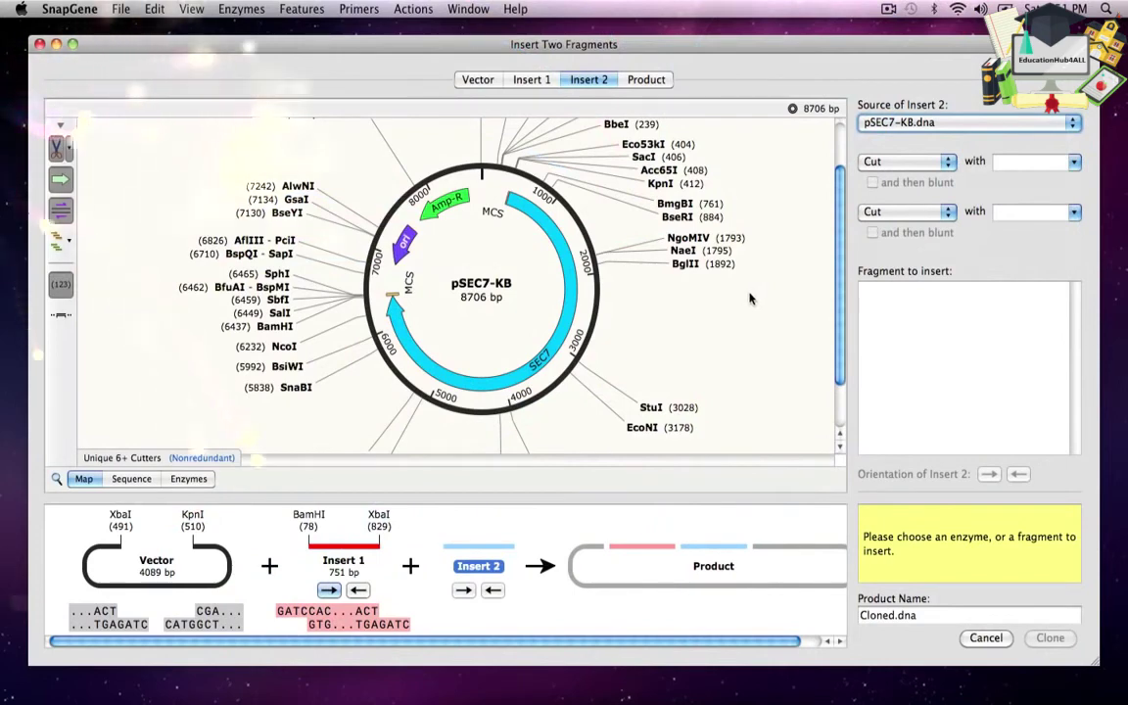
left_click(663, 184)
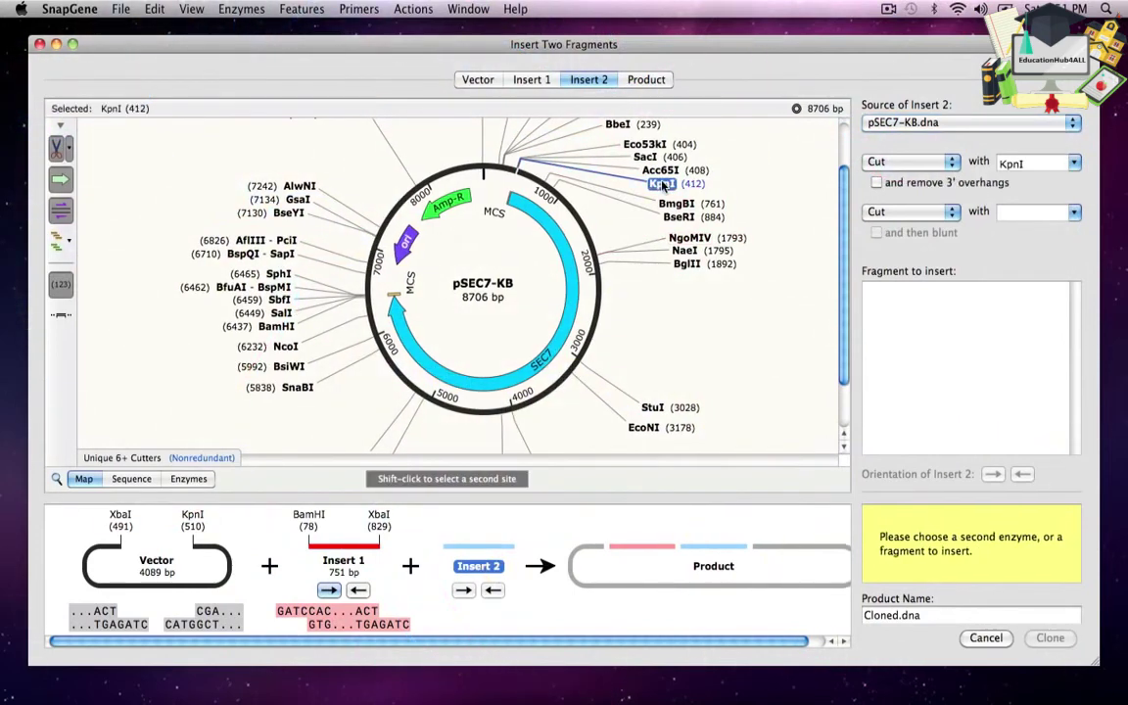
left_click(276, 326, "shift")
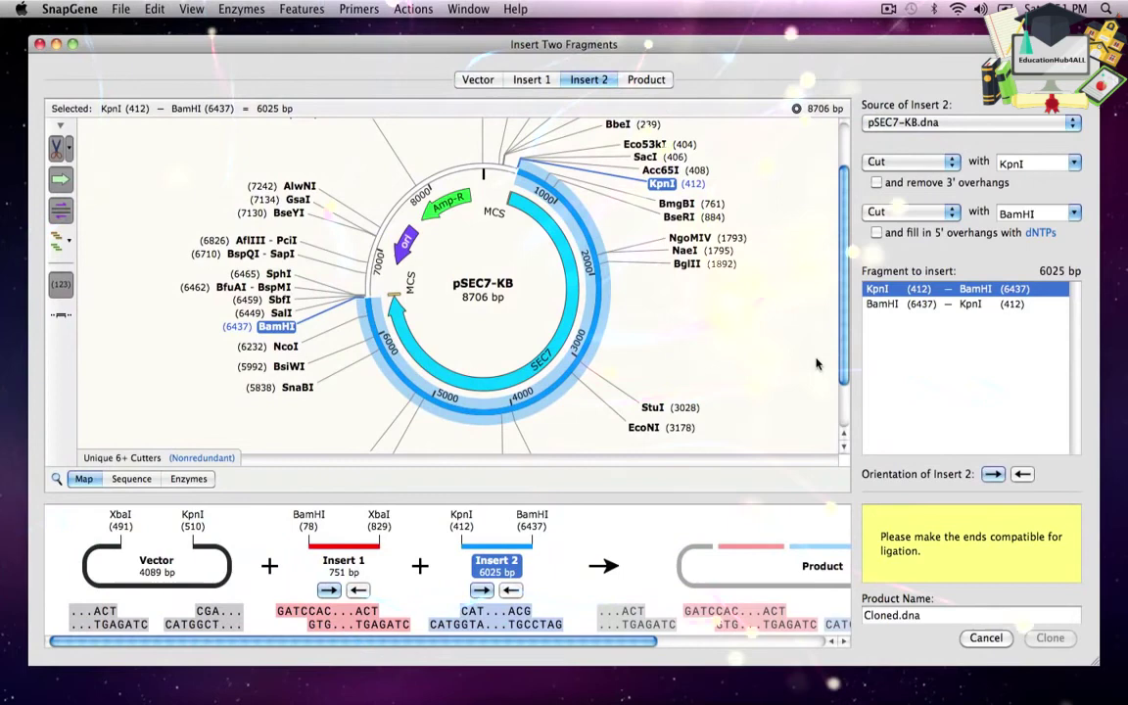
left_click_drag(605, 647, 689, 649)
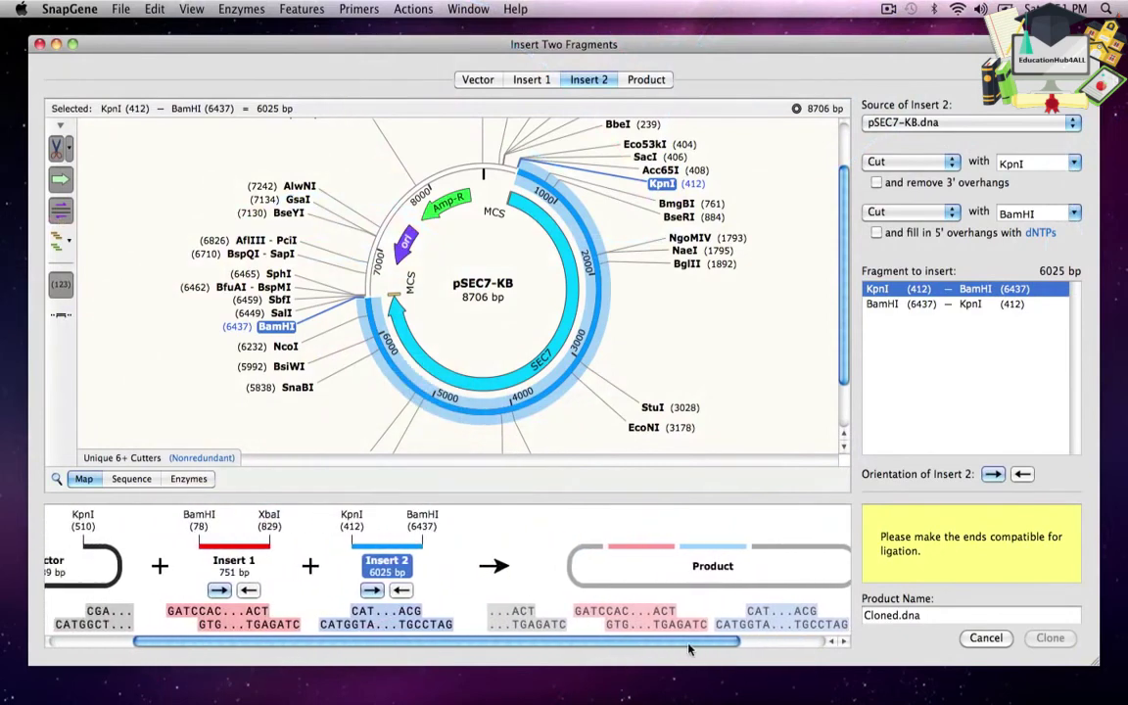
Reverse the orientation of both Insert 1 and Insert 2 for the 10,873 bp product
left_click(249, 590)
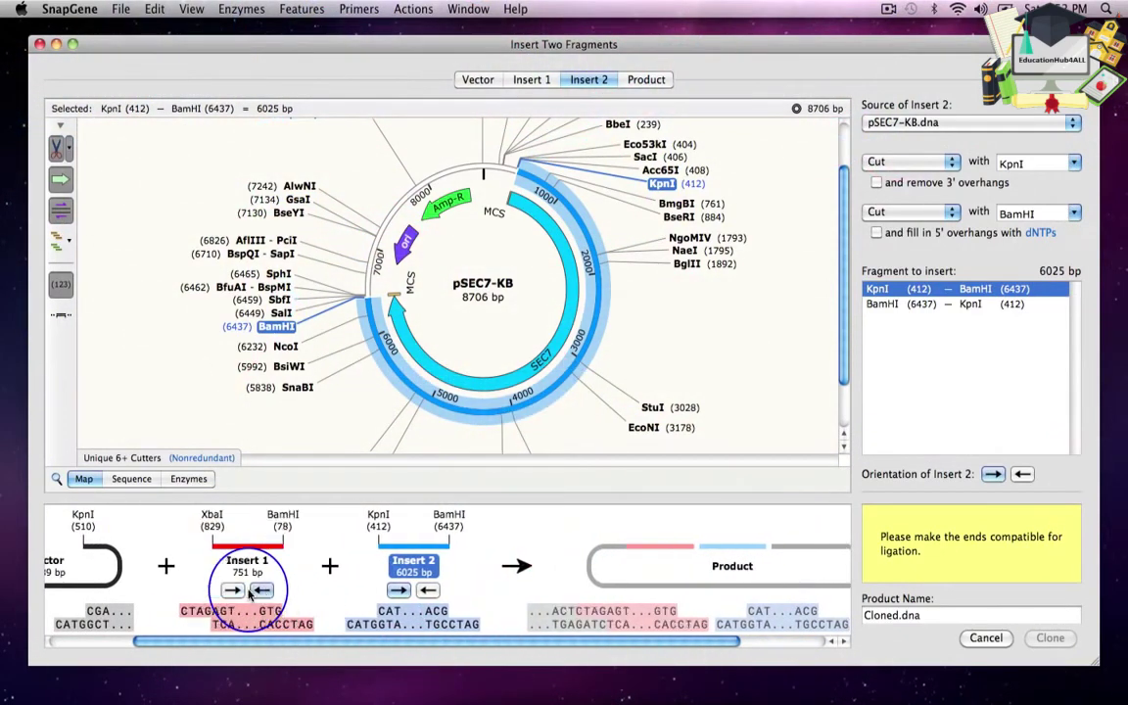
left_click(428, 590)
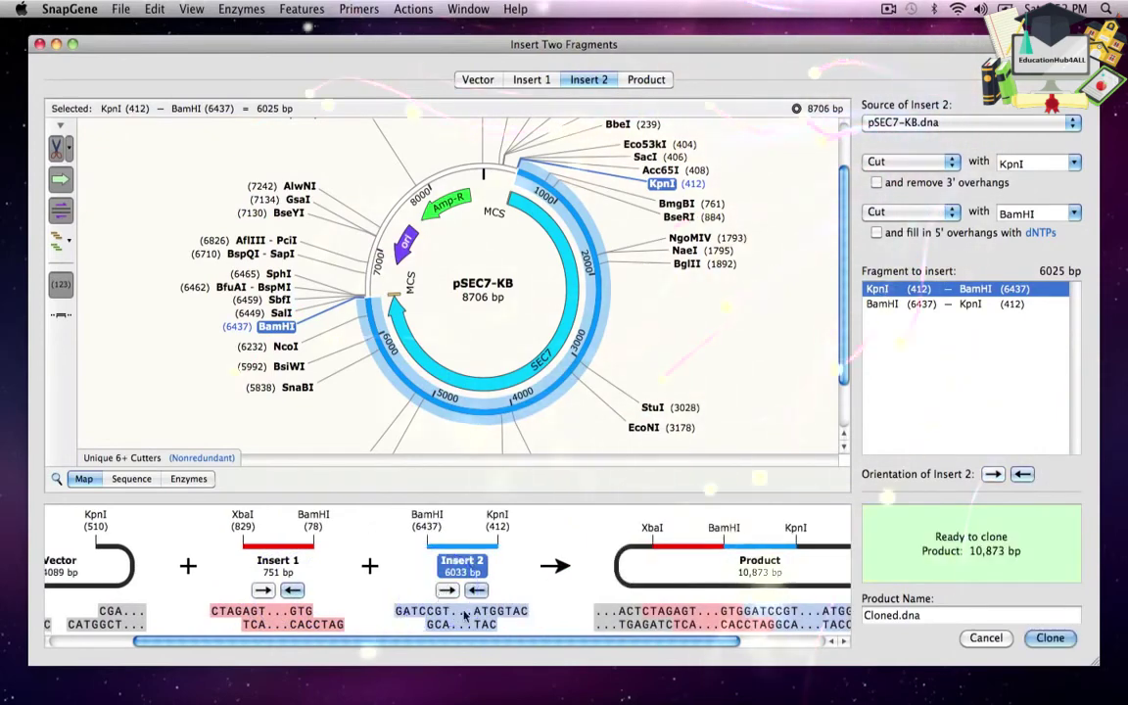
left_click_drag(530, 648, 654, 665)
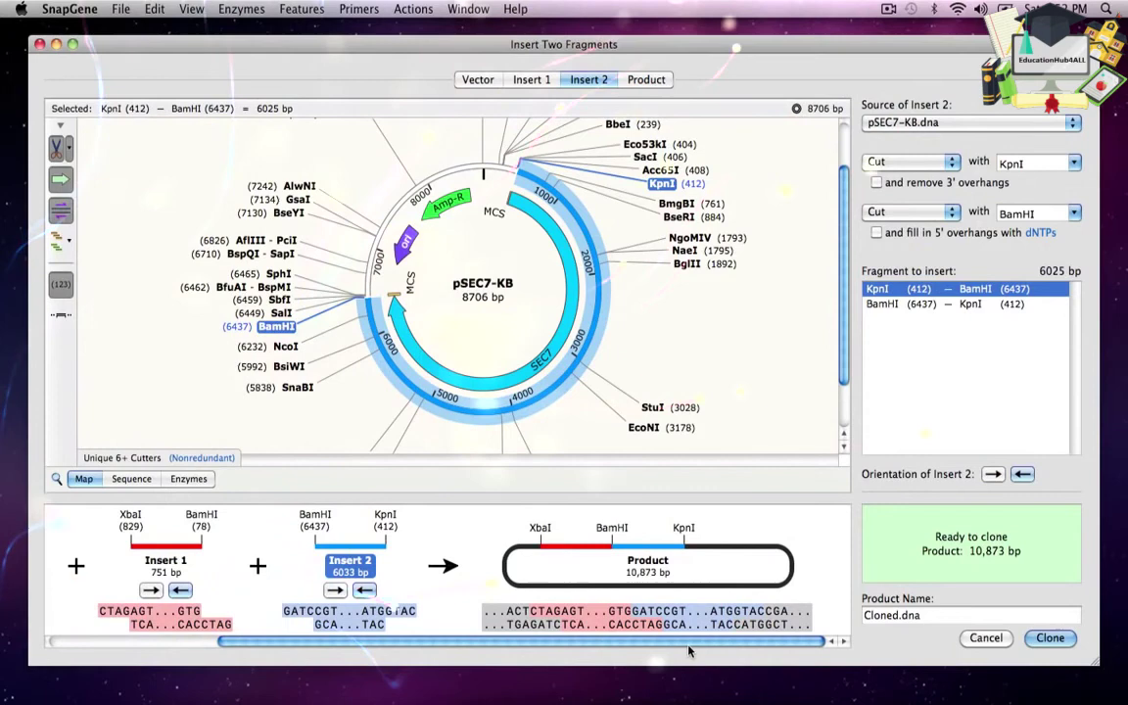
Name the product YIplac204-TC-Sec7-EGFP.dna and clone the 10,873 bp plasmid
left_click(646, 81)
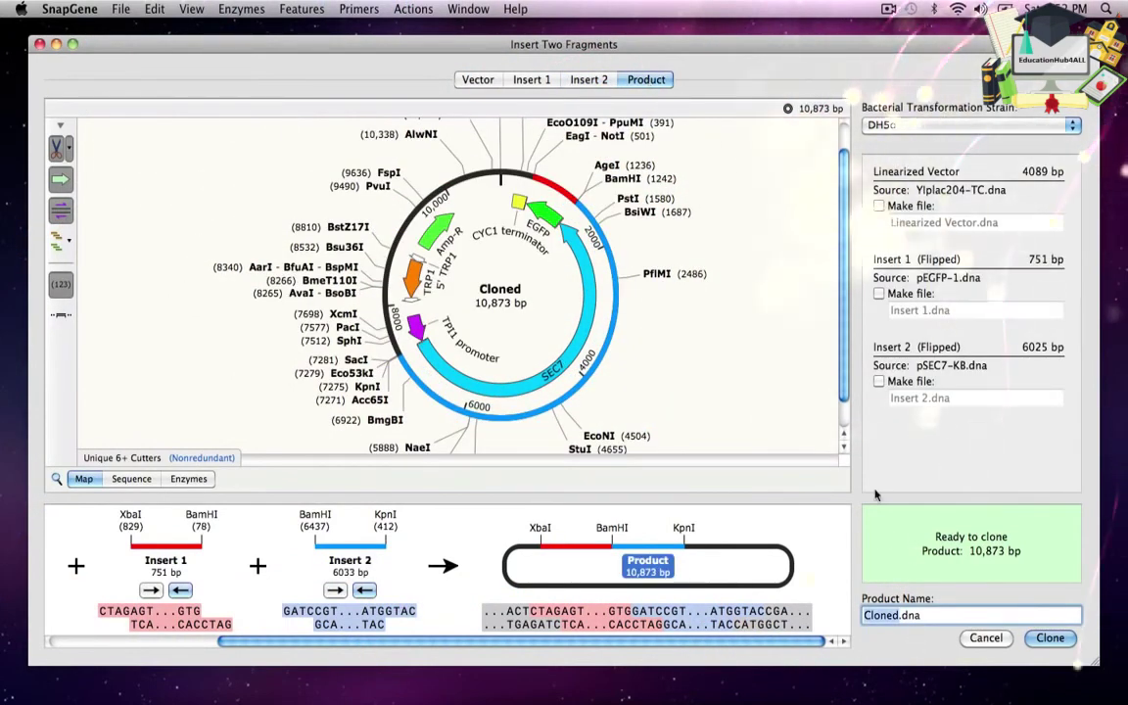
type("plac204")
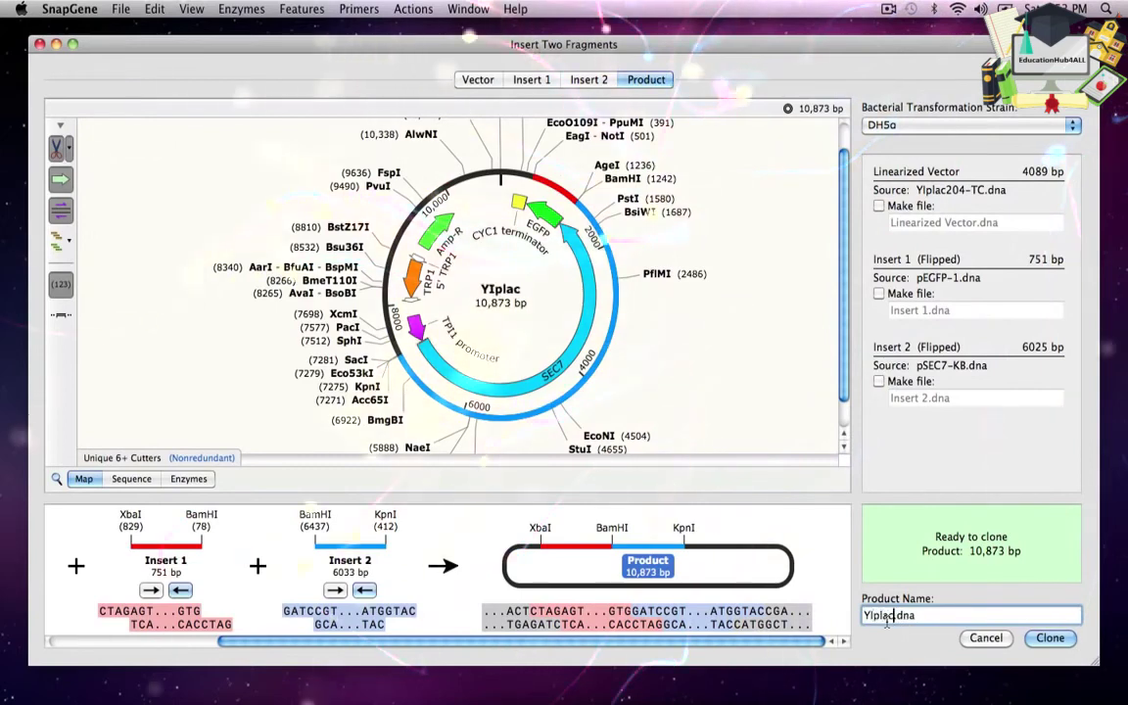
type("-")
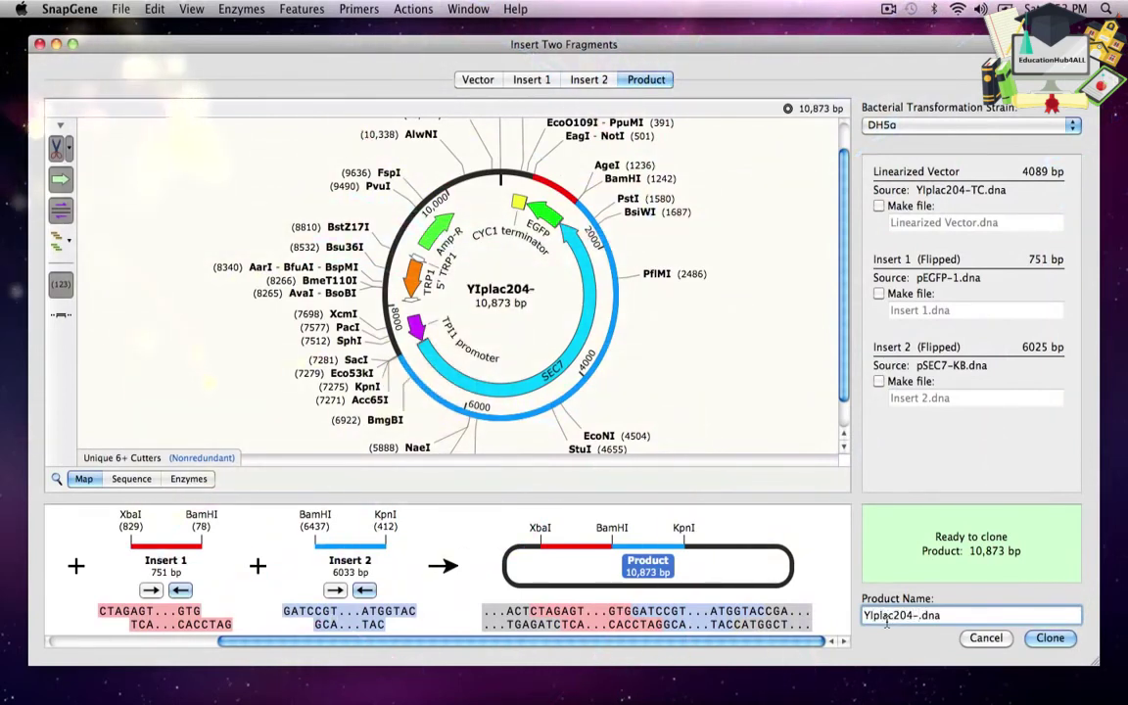
type("TC-Sec")
type("7-EG")
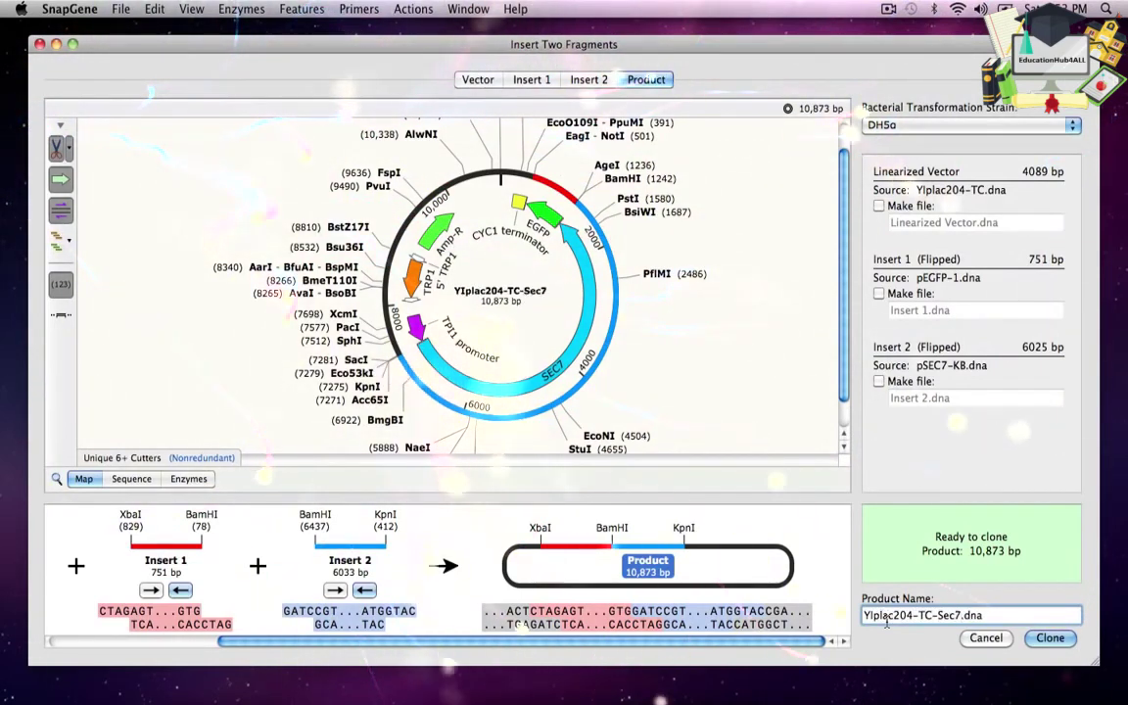
type("FP")
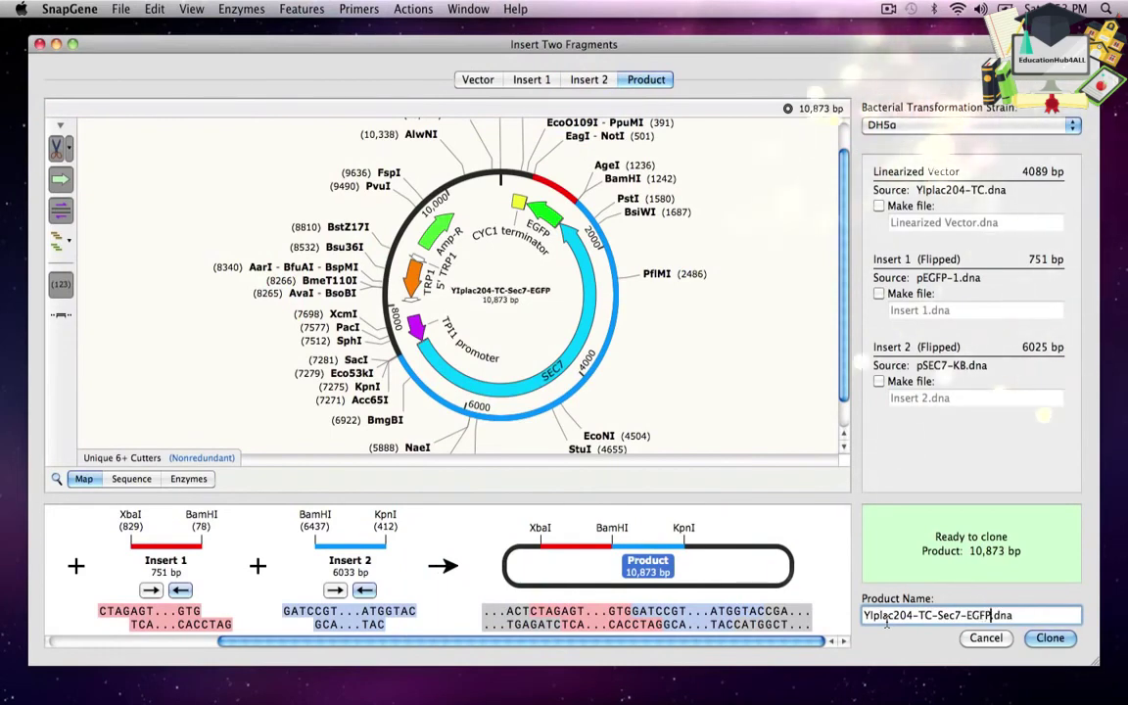
left_click(1049, 638)
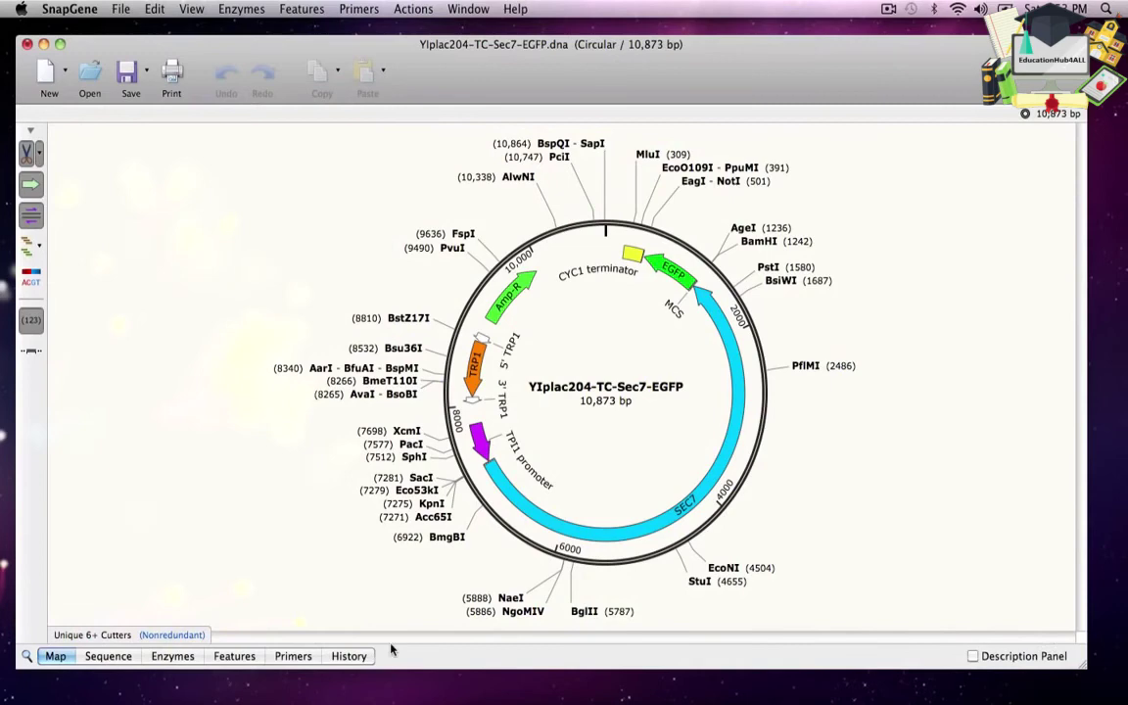
Display the History view and scroll through YIplac204-TC-Sec7-EGFP's cloning diagram
left_click(351, 656)
scroll(924, 550, "down", 5)
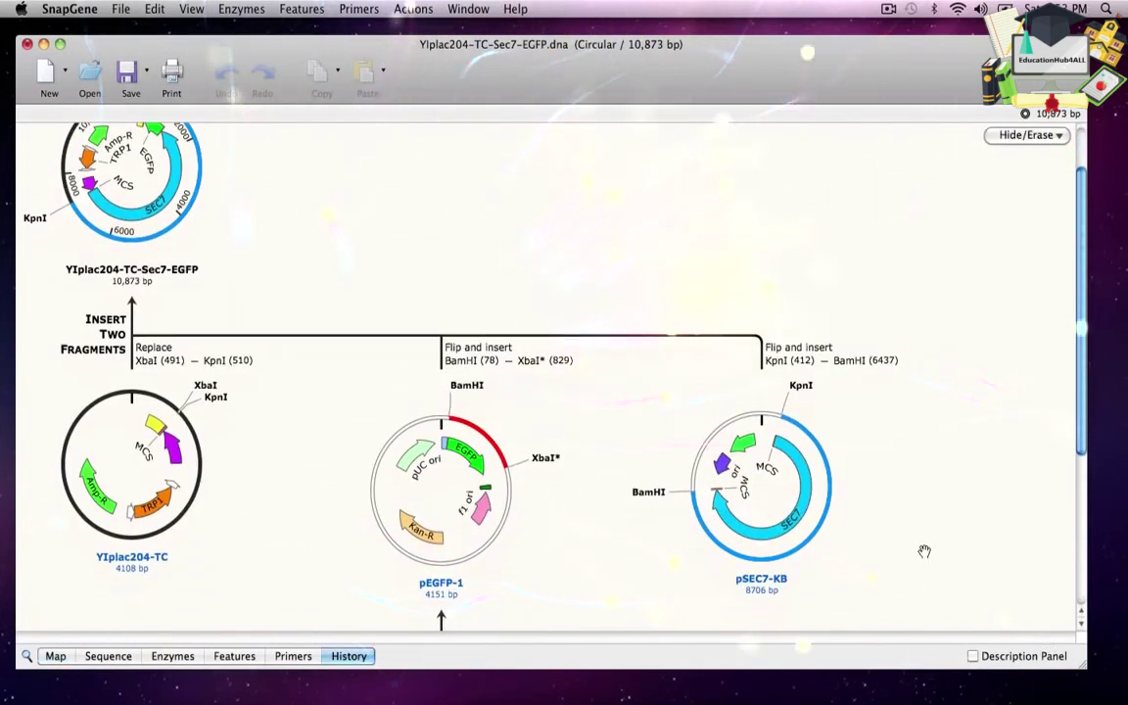
scroll(925, 552, "down", 3)
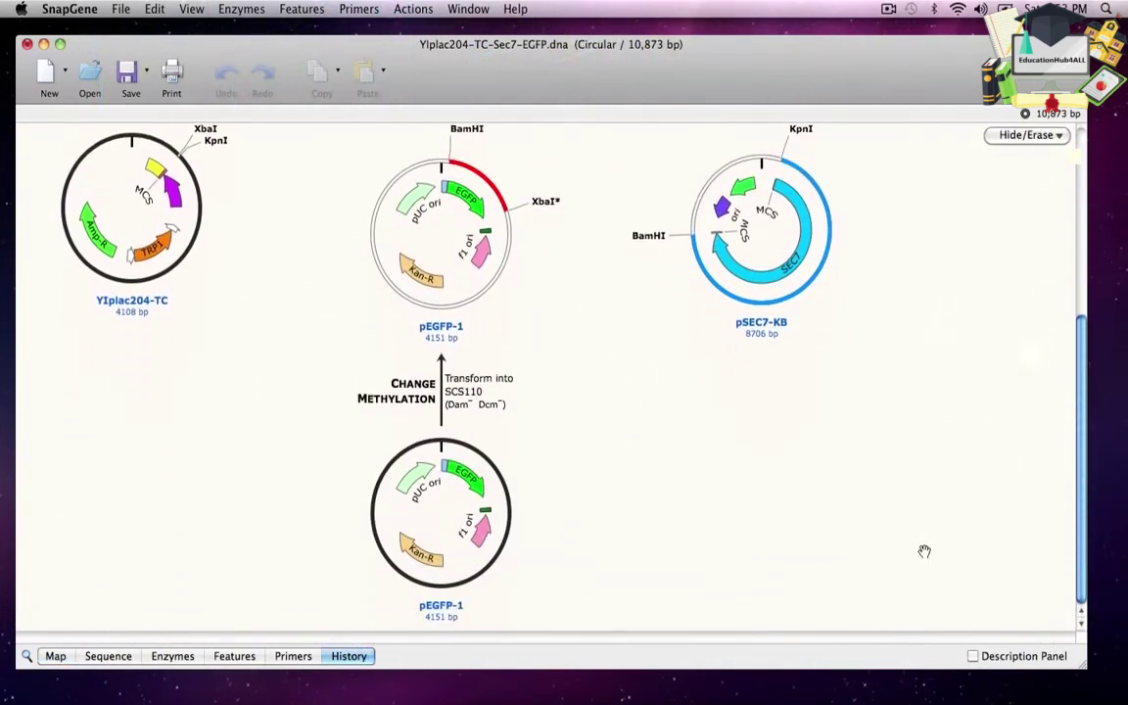